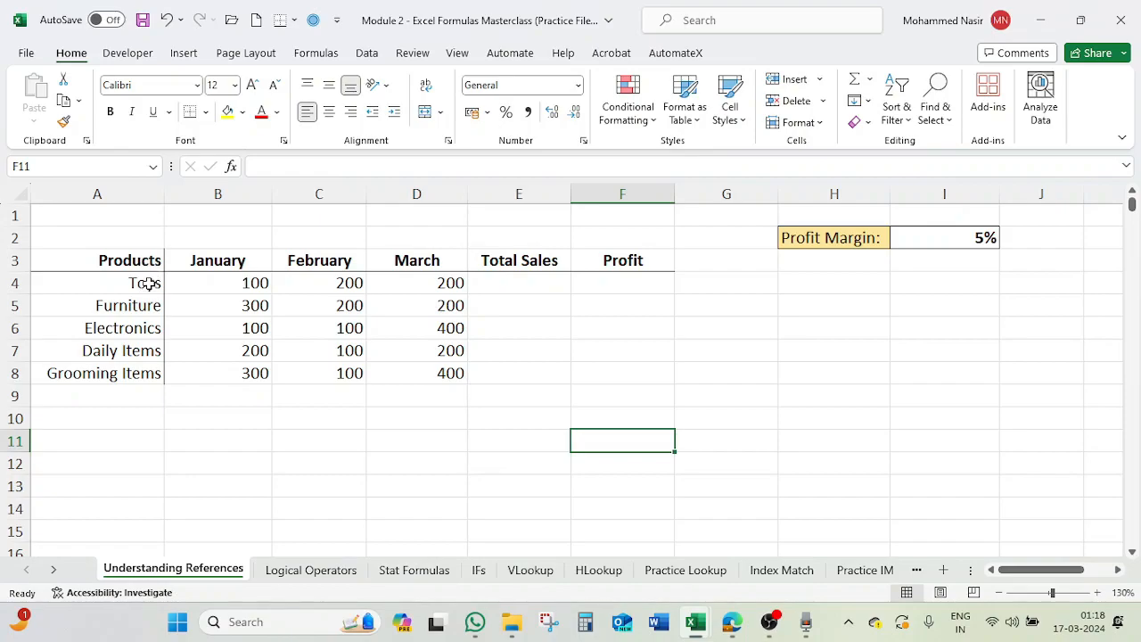
# Examine the product names, the January to March headers and the empty Total Sales column
pyautogui.click(149, 282)
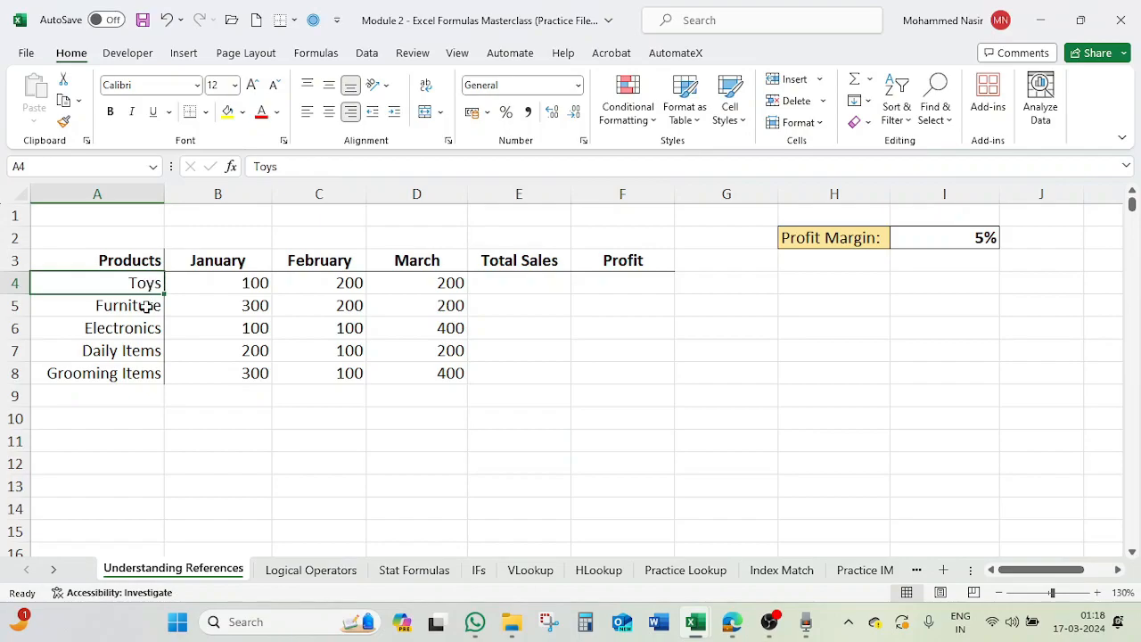
pyautogui.click(146, 306)
pyautogui.click(135, 330)
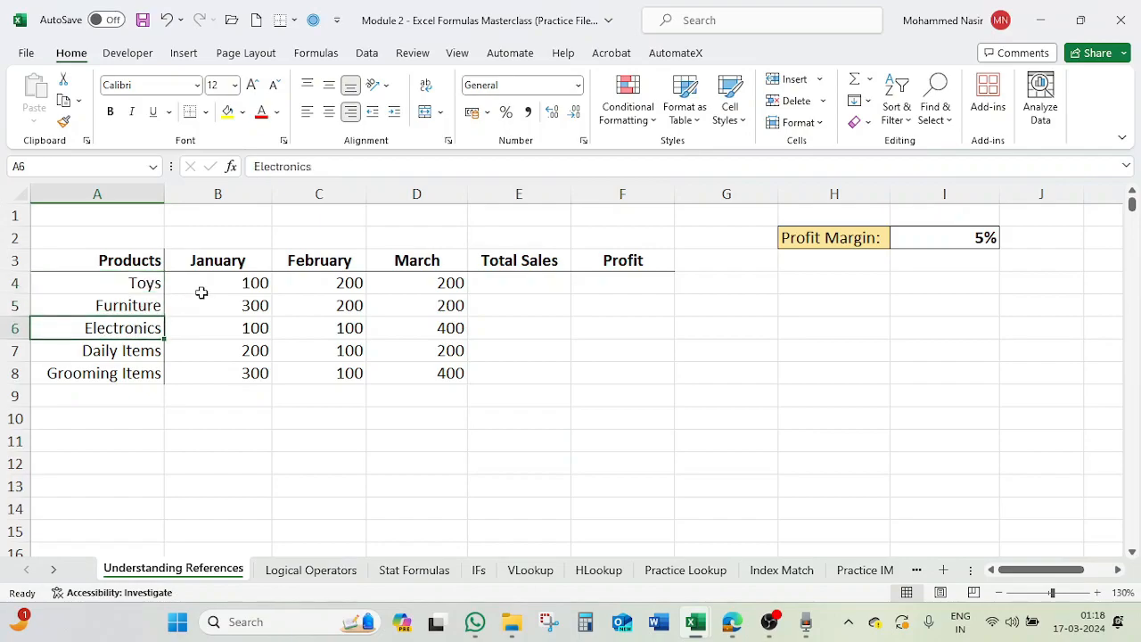
pyautogui.click(255, 260)
pyautogui.click(320, 260)
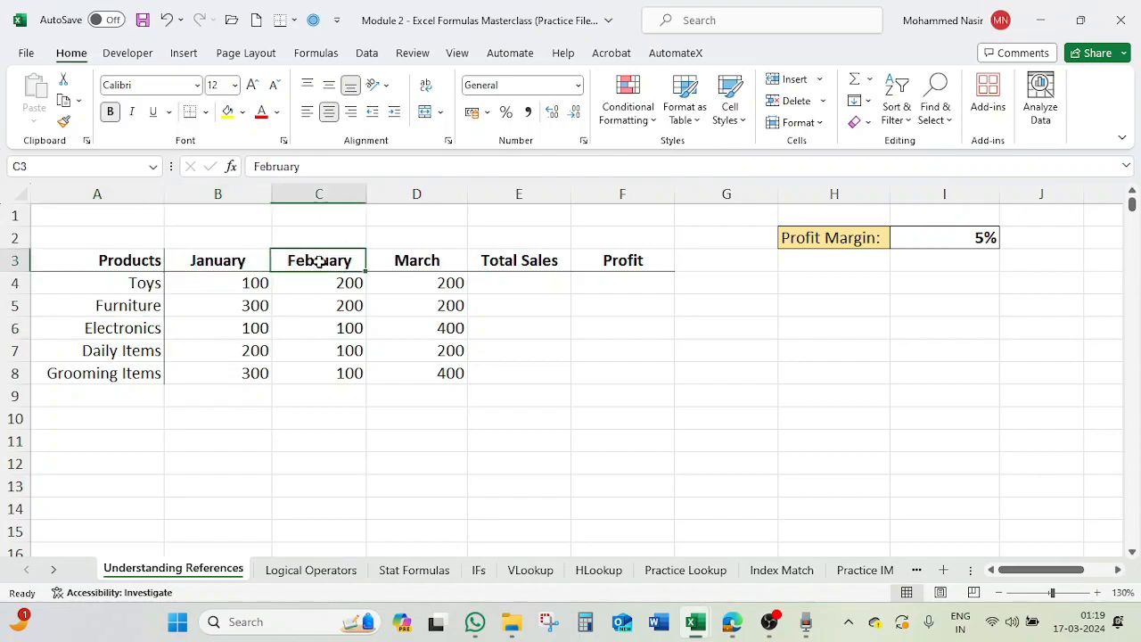
pyautogui.click(238, 258)
pyautogui.click(311, 261)
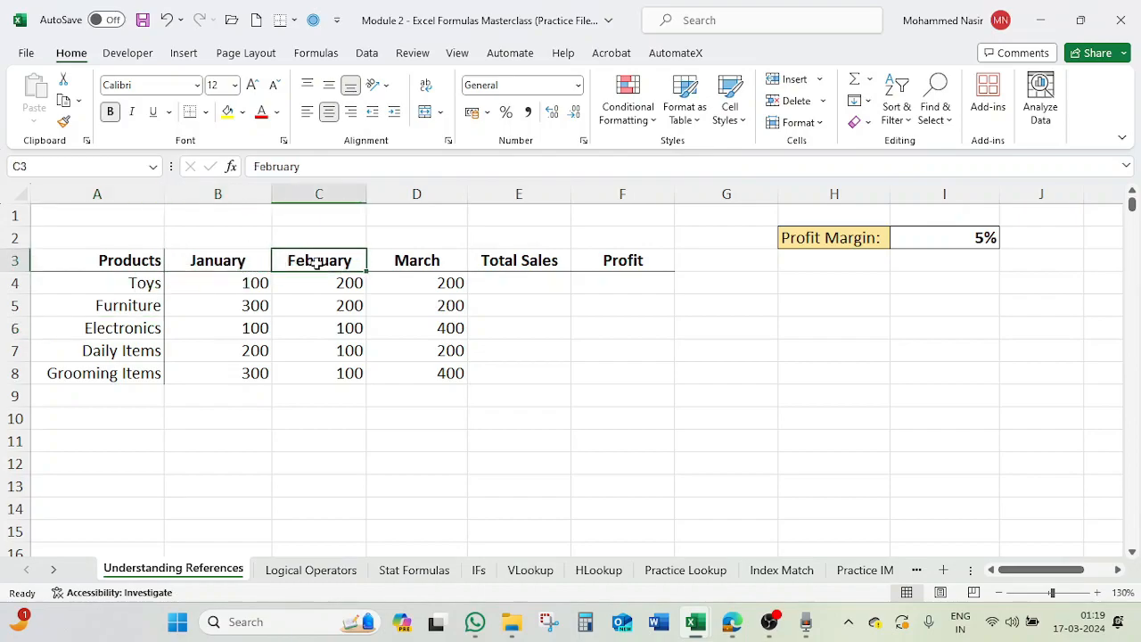
pyautogui.click(413, 259)
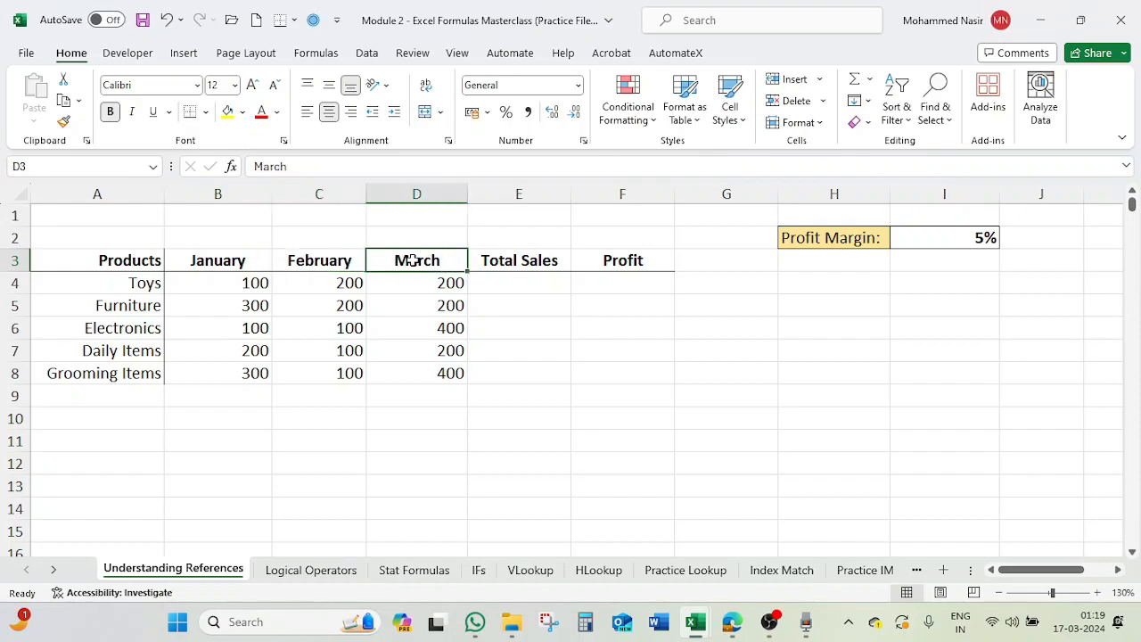
pyautogui.click(513, 284)
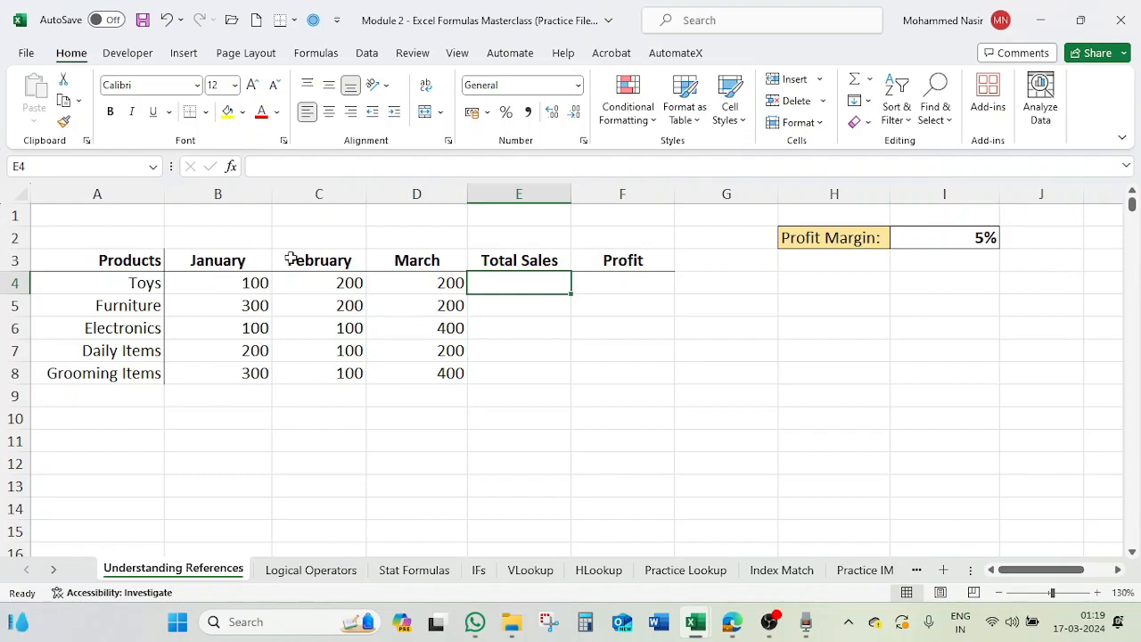
# Total the Daily Items sales for January to March in E7 with AutoSum, and clear the cell again
pyautogui.click(544, 346)
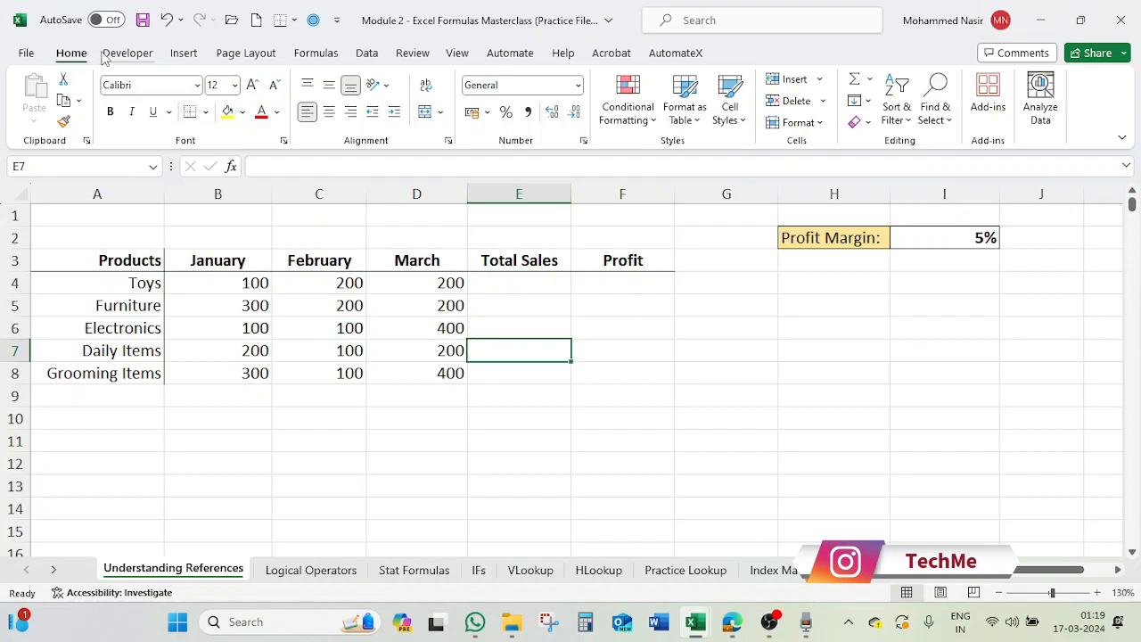
pyautogui.click(316, 53)
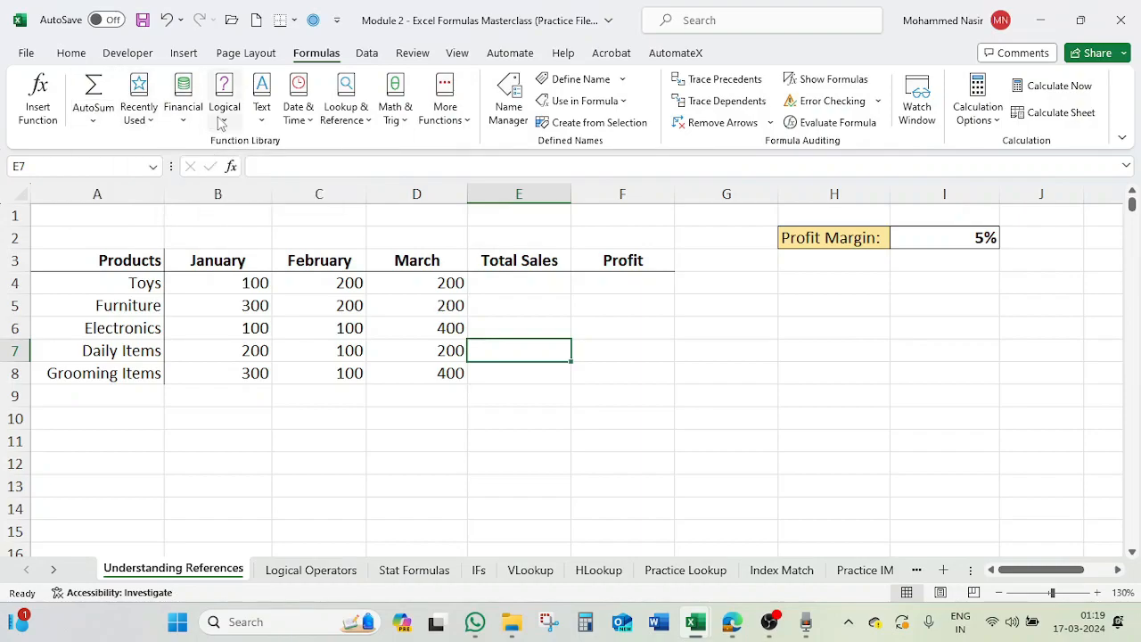
pyautogui.click(260, 112)
pyautogui.click(261, 111)
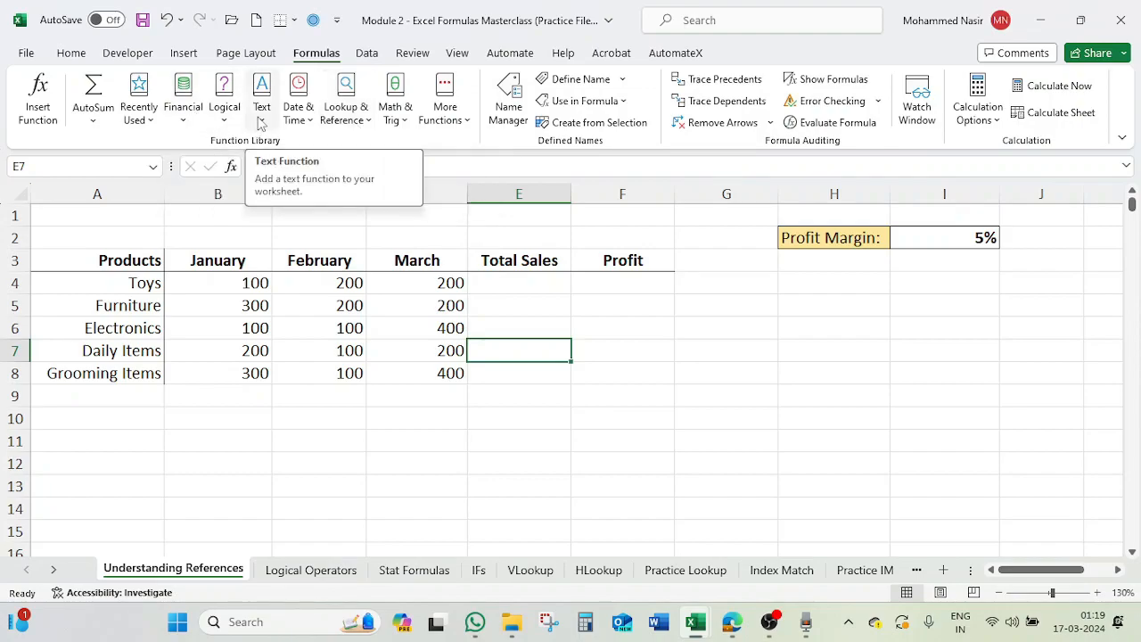
pyautogui.click(93, 121)
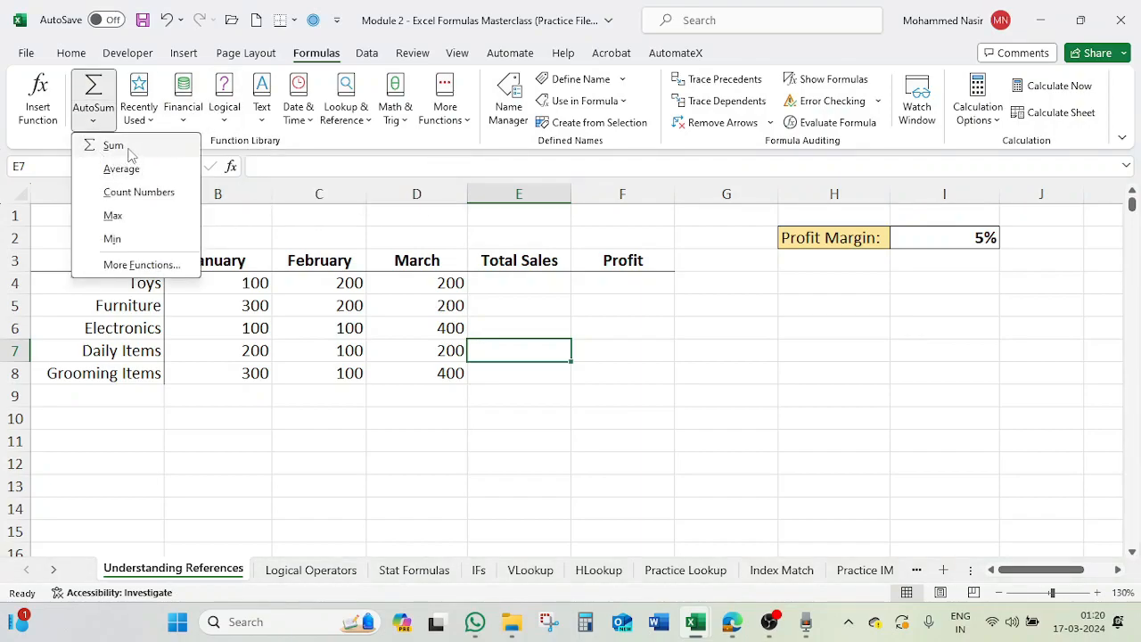
pyautogui.click(112, 145)
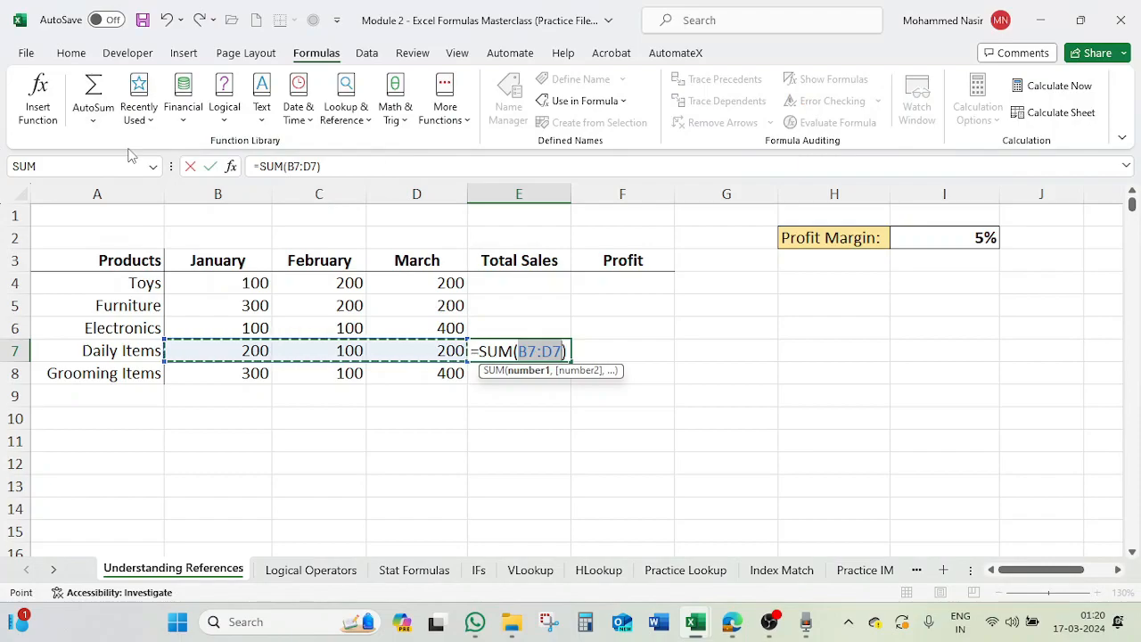
pyautogui.press('Return')
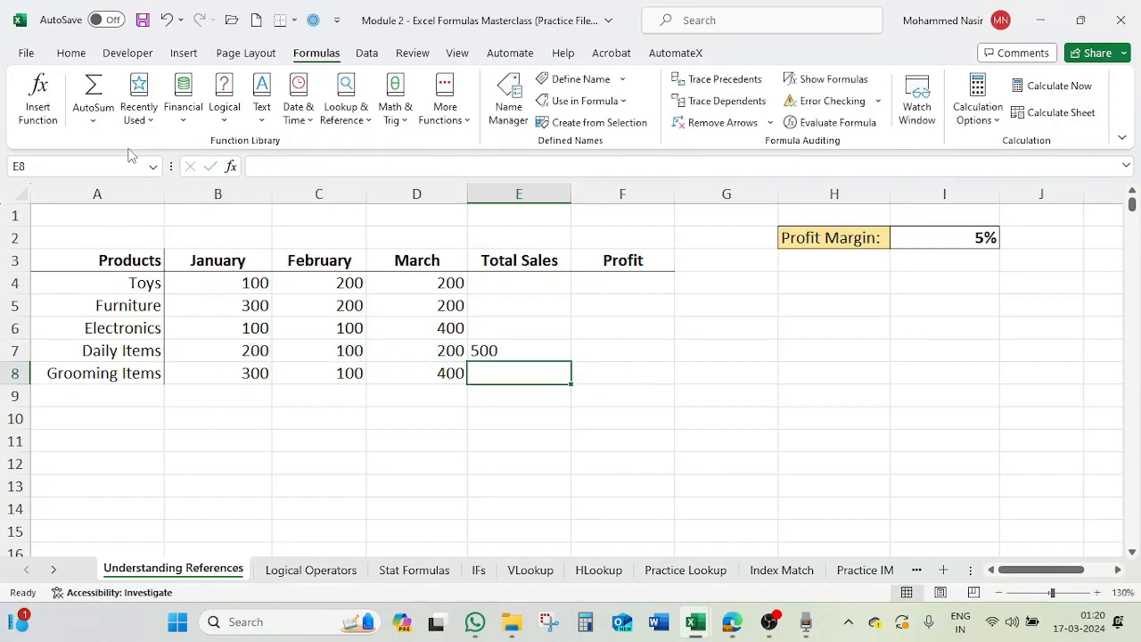
pyautogui.press('Up')
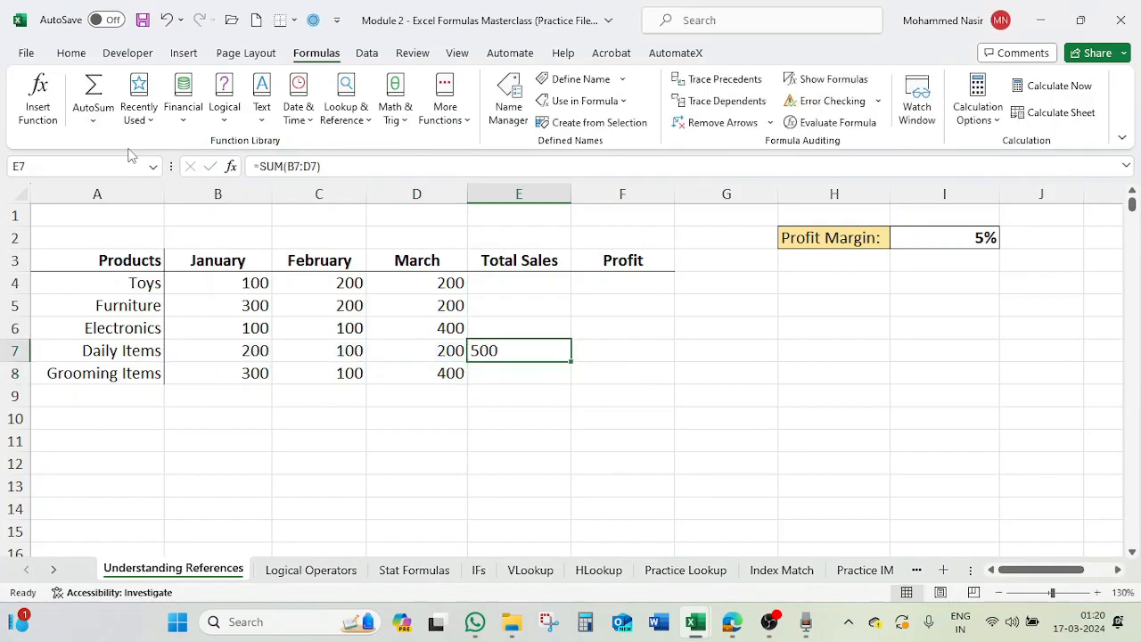
pyautogui.press('Delete')
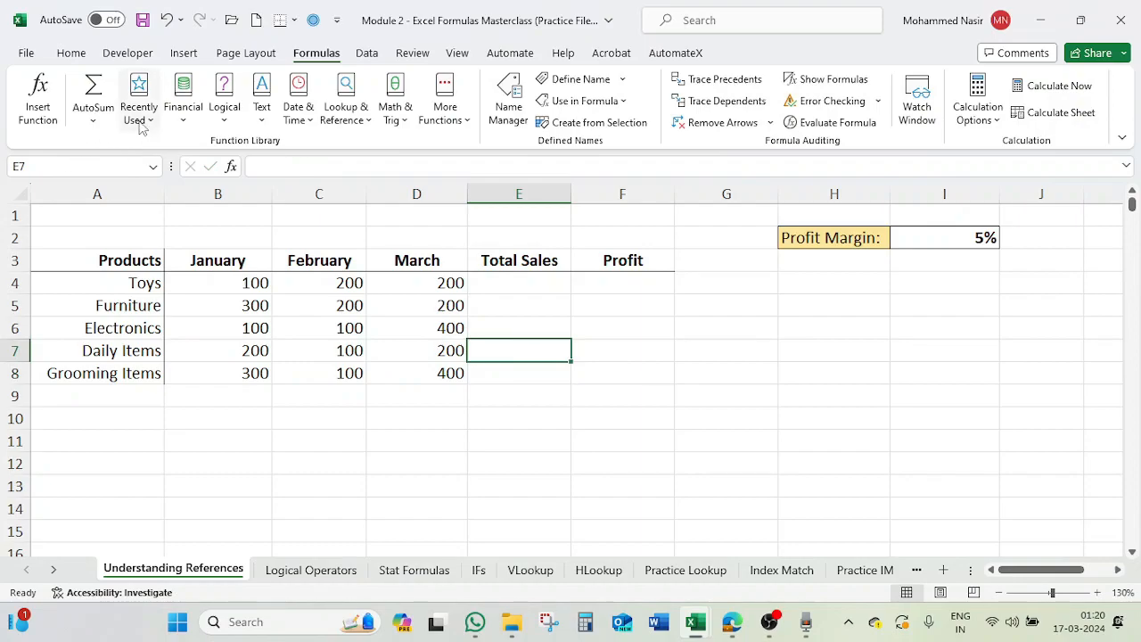
# Enter the formula =100+200+200 in E4 as the Total Sales for Toys
pyautogui.click(481, 281)
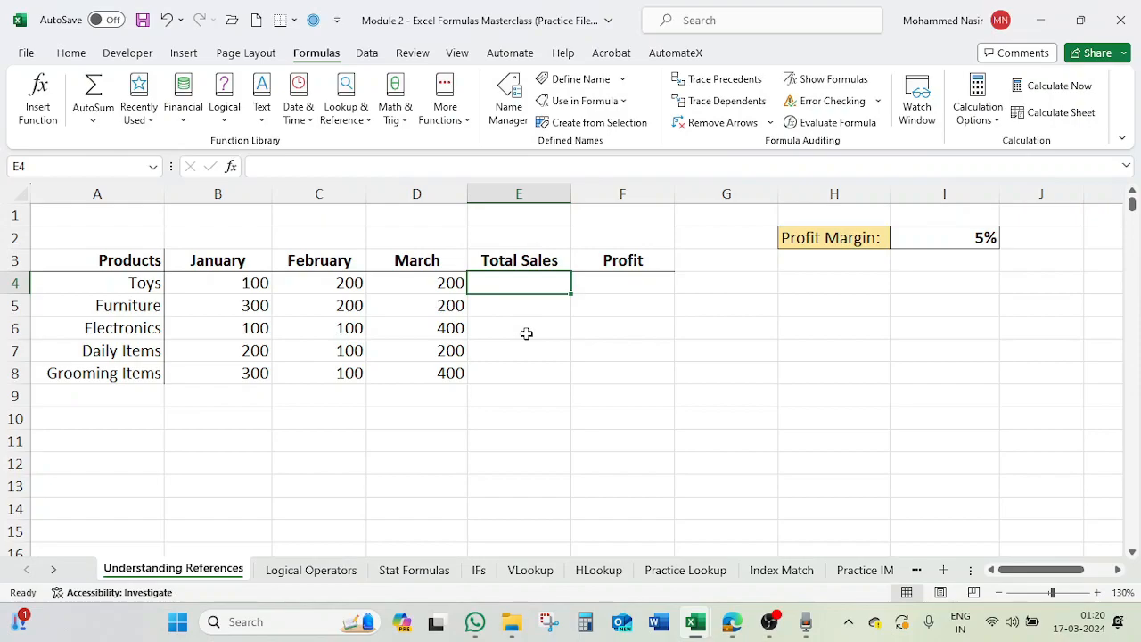
pyautogui.click(606, 285)
pyautogui.click(509, 289)
pyautogui.write('=')
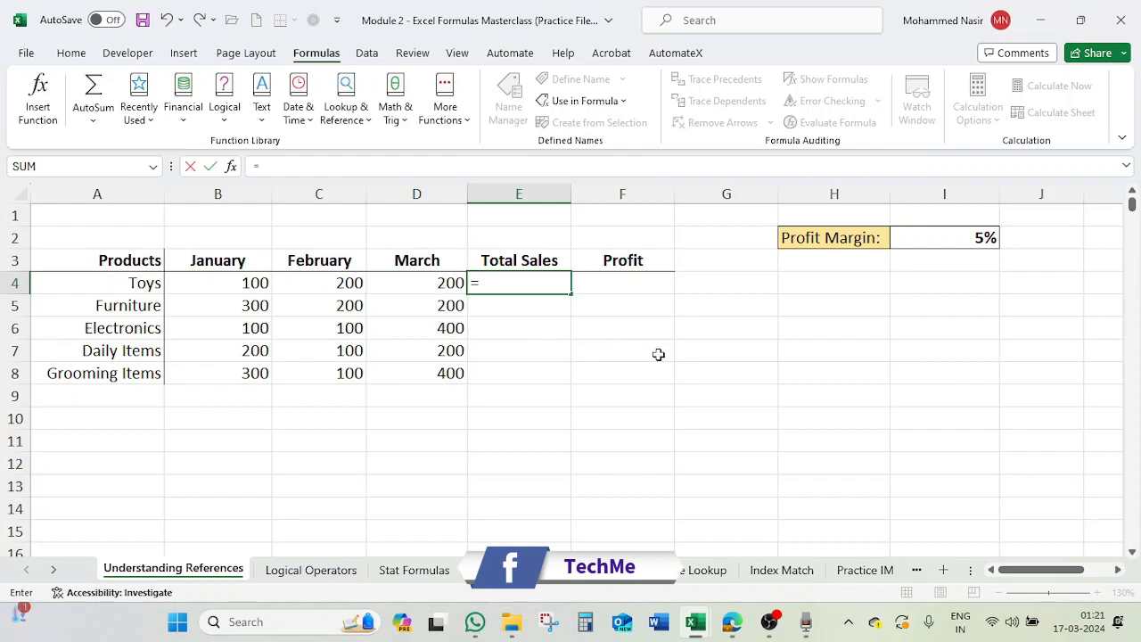
pyautogui.write('100')
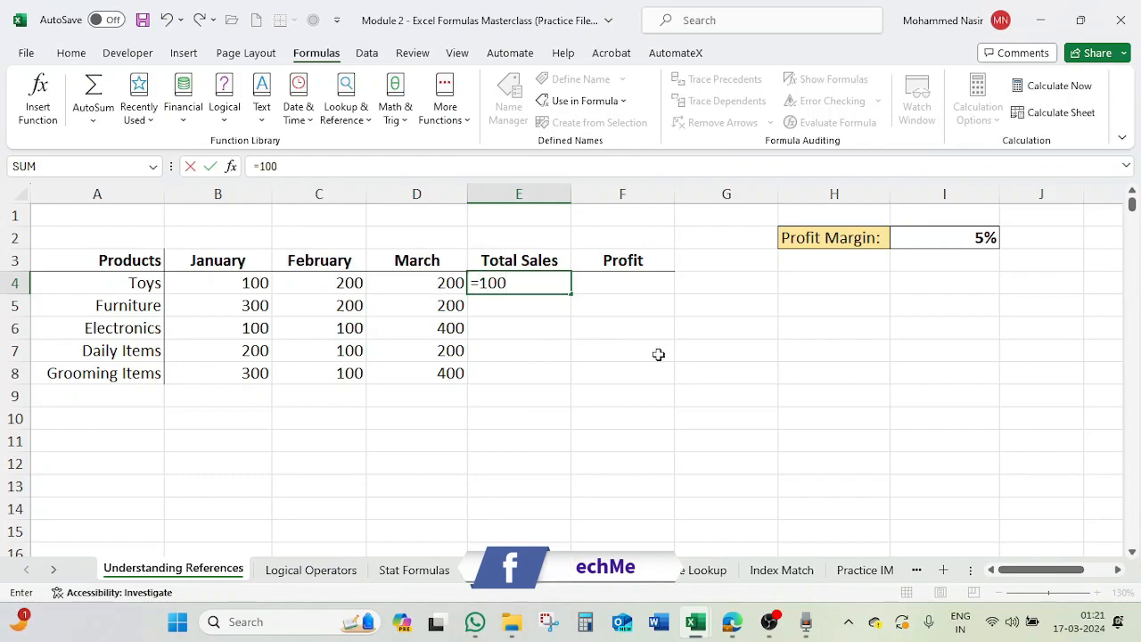
pyautogui.write('+200+')
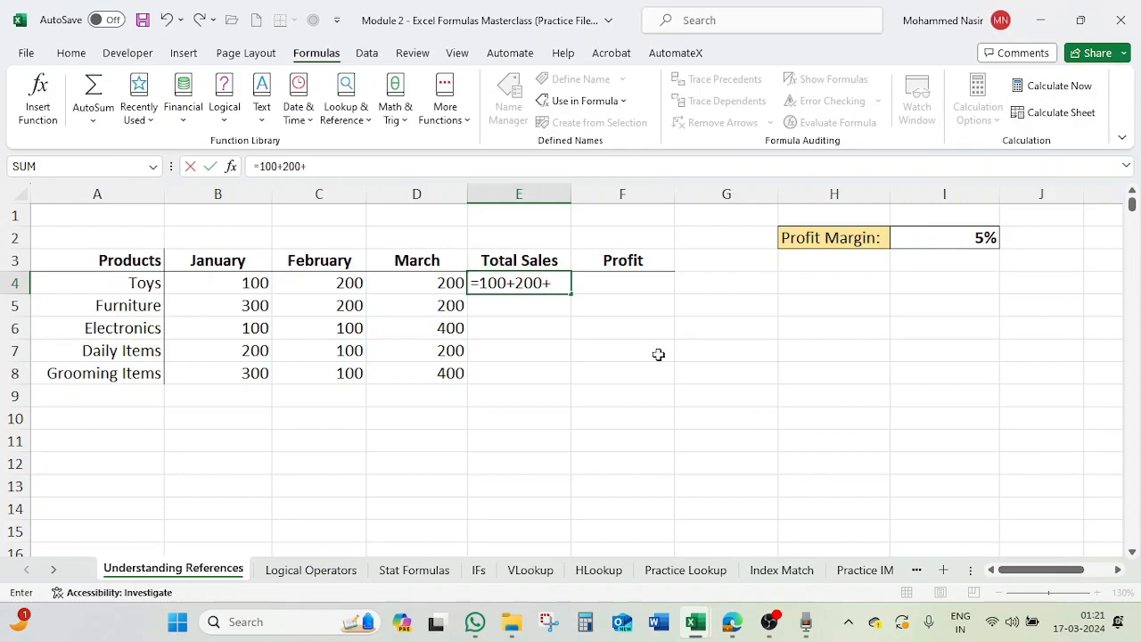
pyautogui.write('200')
pyautogui.press('Return')
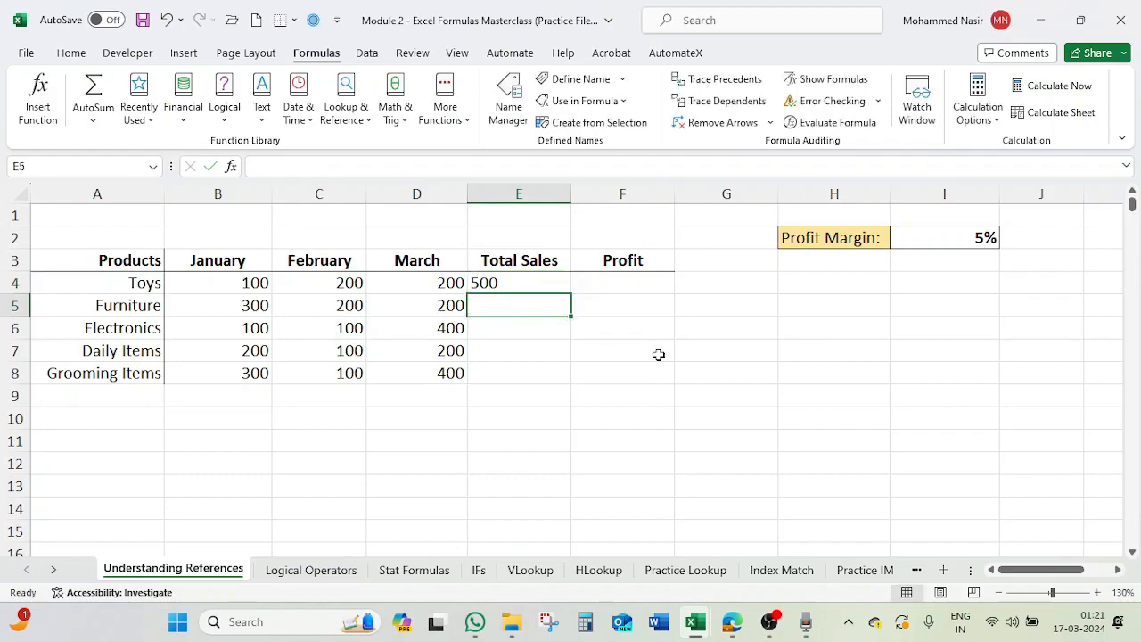
pyautogui.press('Up')
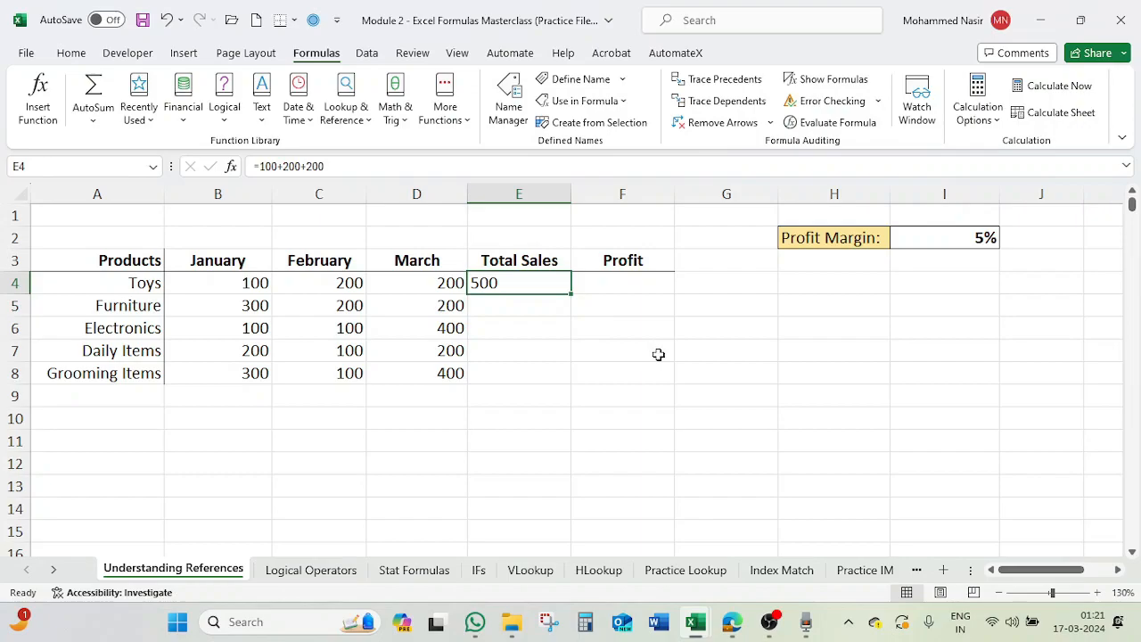
# List the arithmetic operators in column G: + in G4, - in G5, * in G6 and / in G8
pyautogui.click(746, 285)
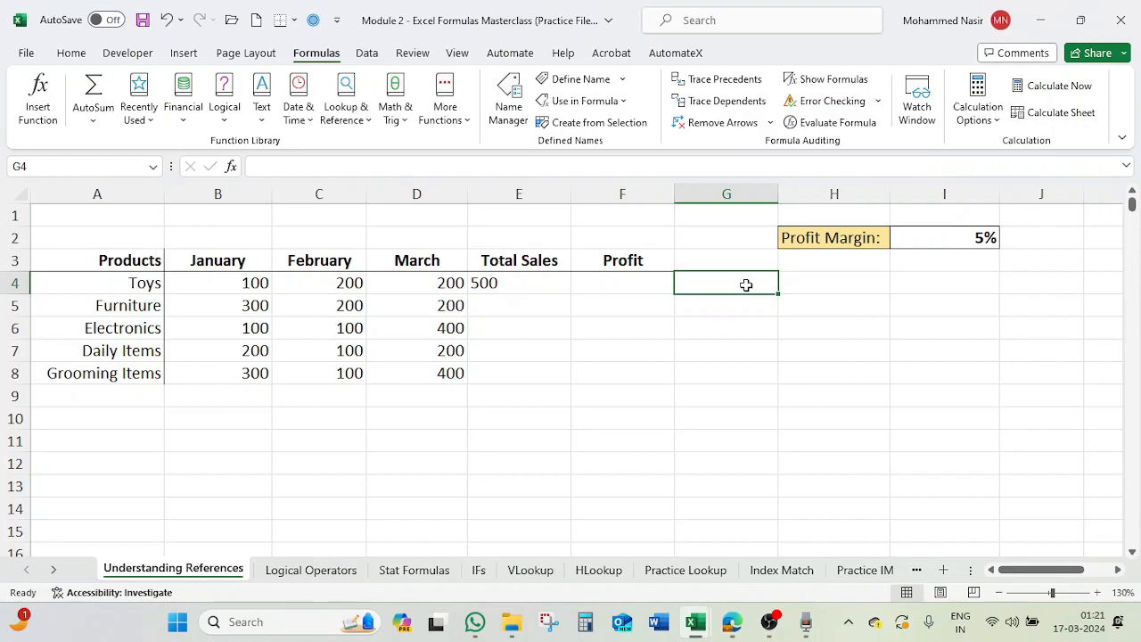
pyautogui.write('+')
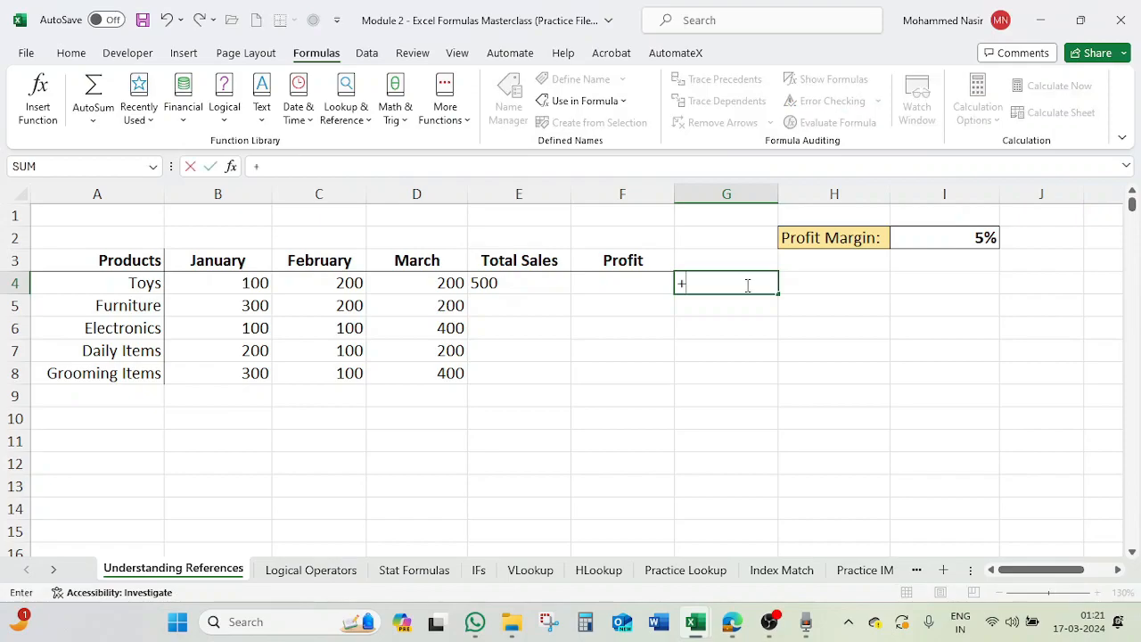
pyautogui.press('Return')
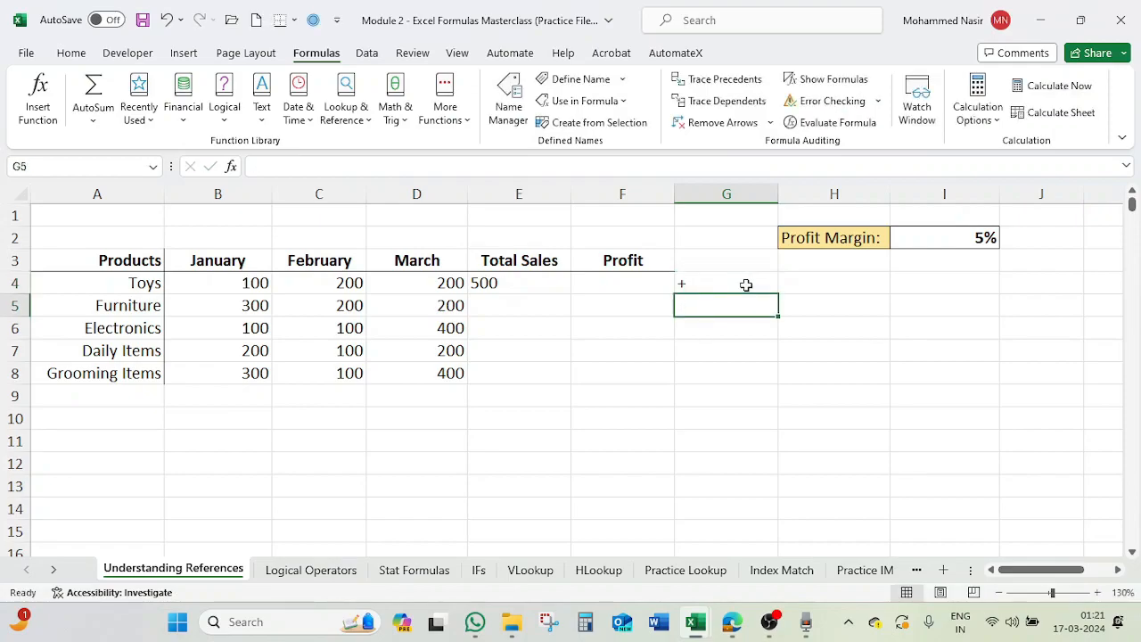
pyautogui.write('-')
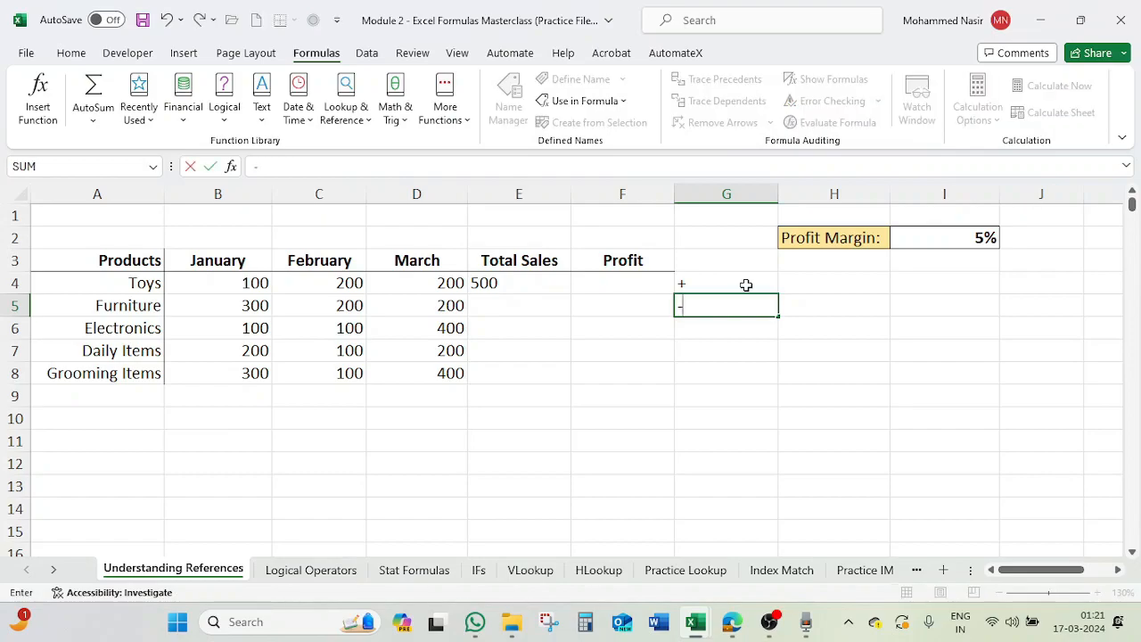
pyautogui.press('Return')
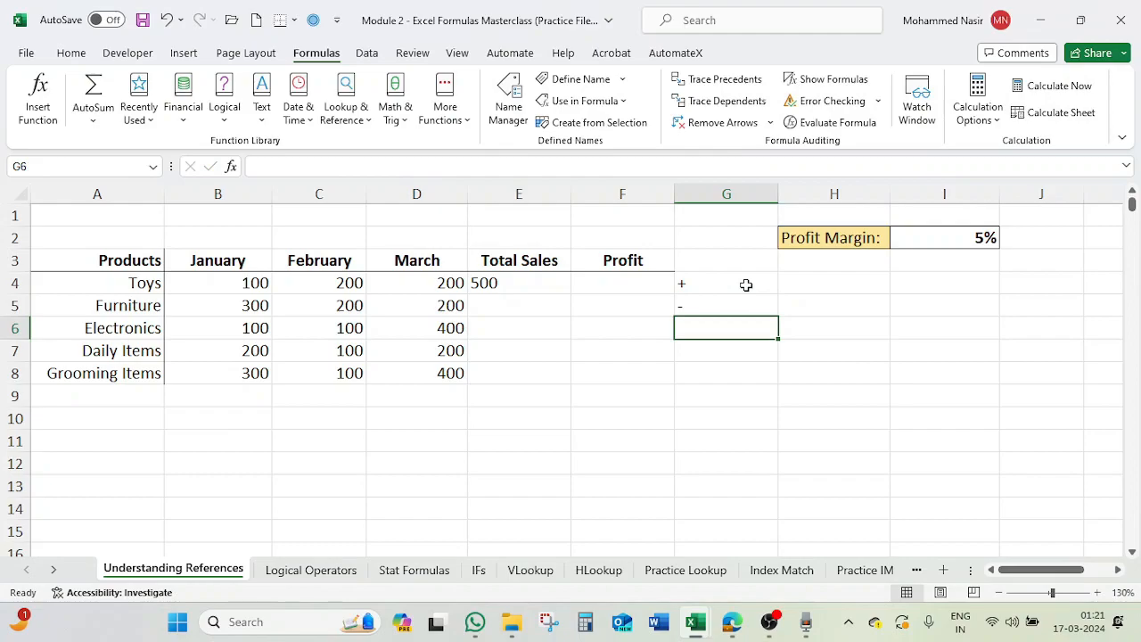
pyautogui.write('*')
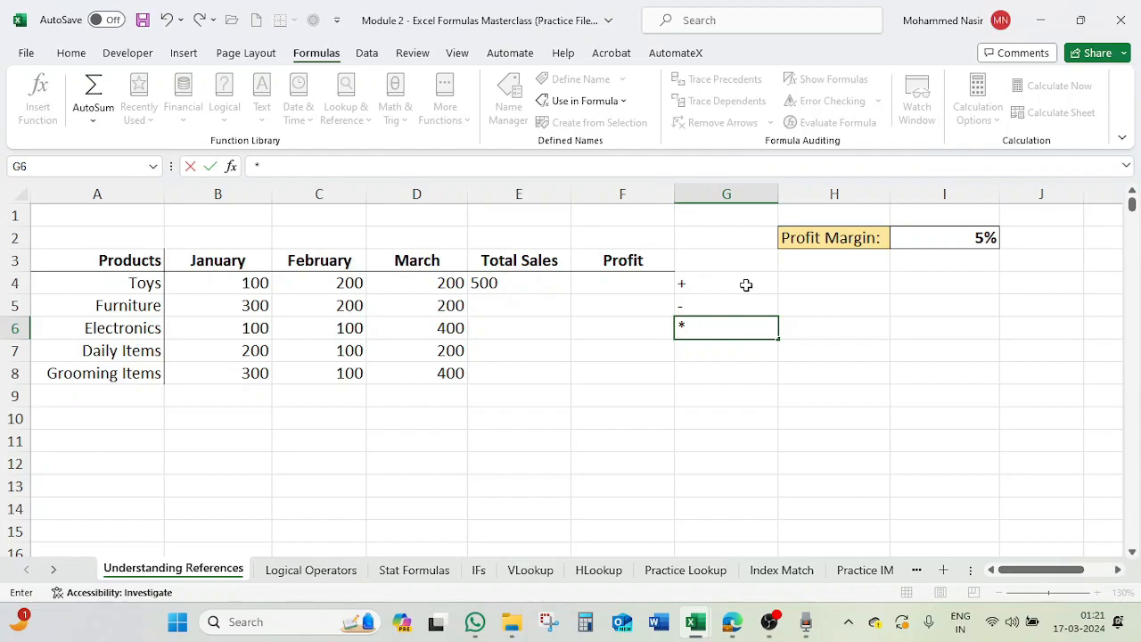
pyautogui.press('Return')
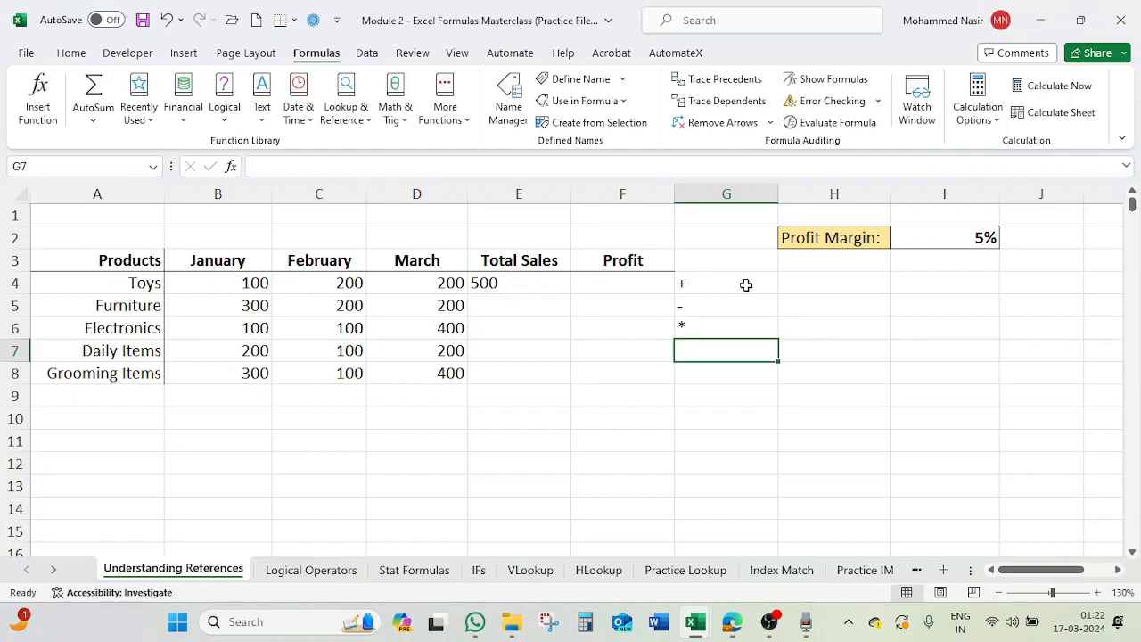
pyautogui.click(741, 369)
pyautogui.write('/')
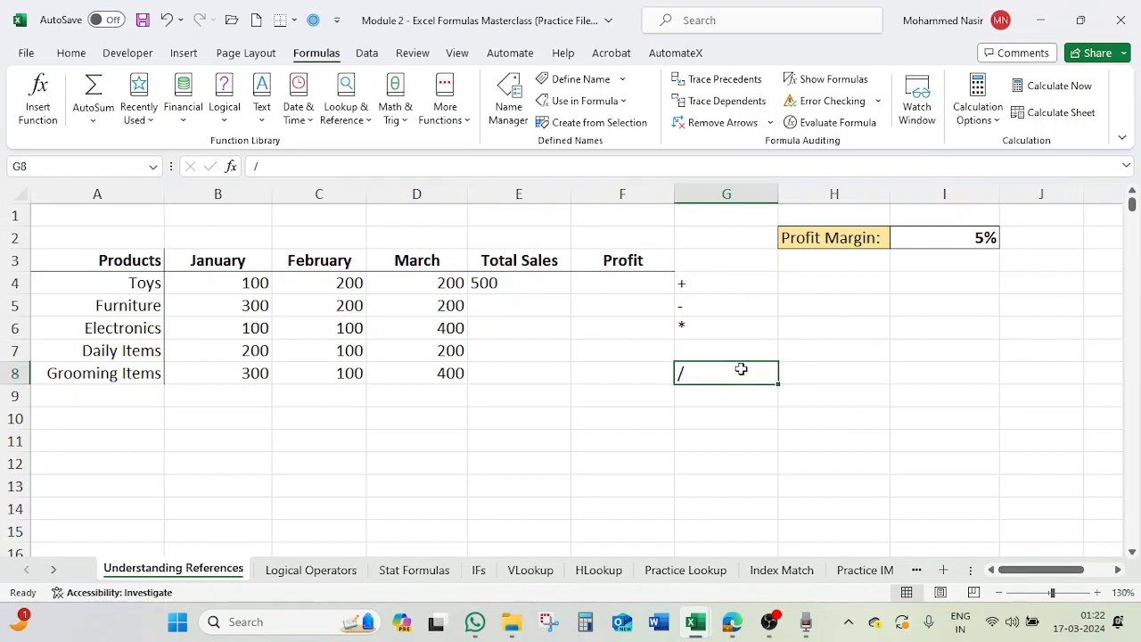
# Compare the Toys total formula in E4 with the January, February and March source cells B4, C4 and D4
pyautogui.click(518, 284)
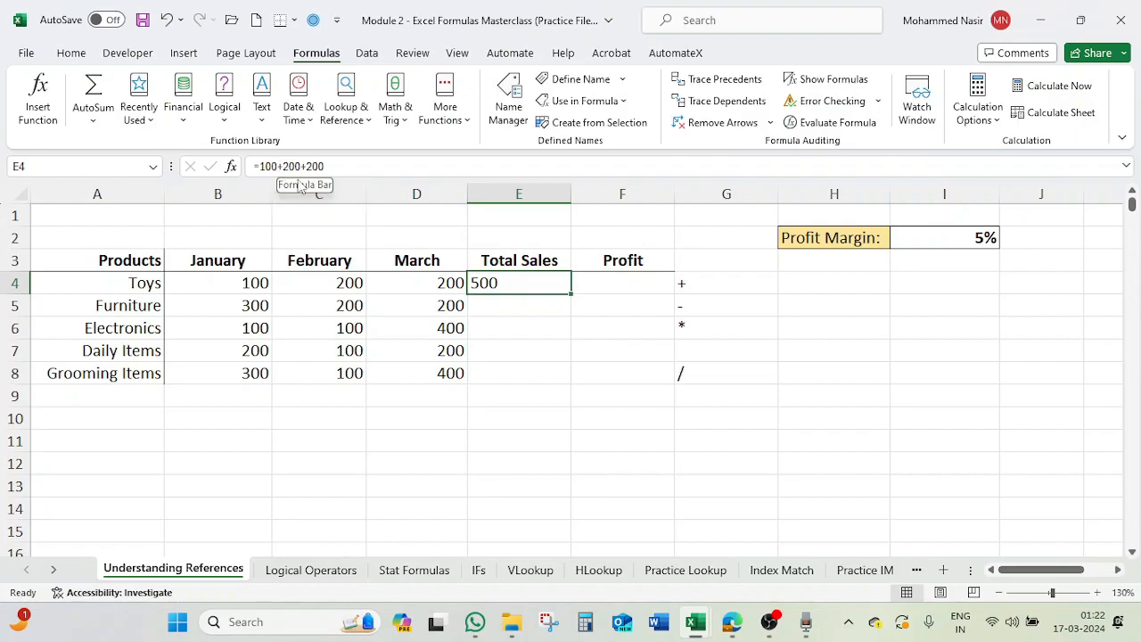
pyautogui.click(261, 283)
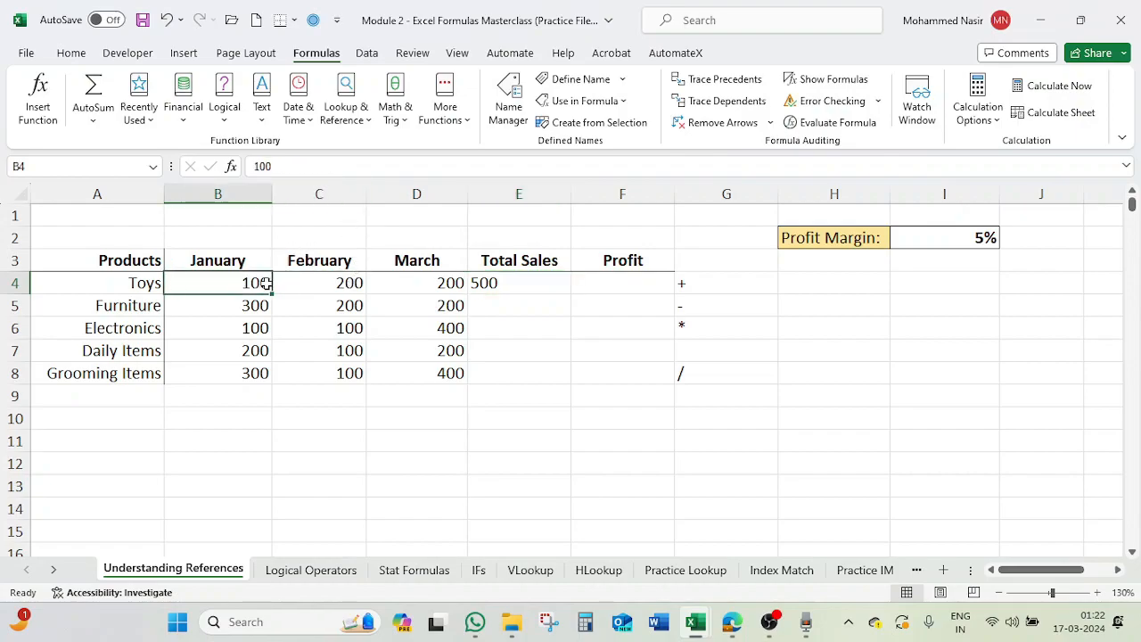
pyautogui.click(328, 282)
pyautogui.click(445, 283)
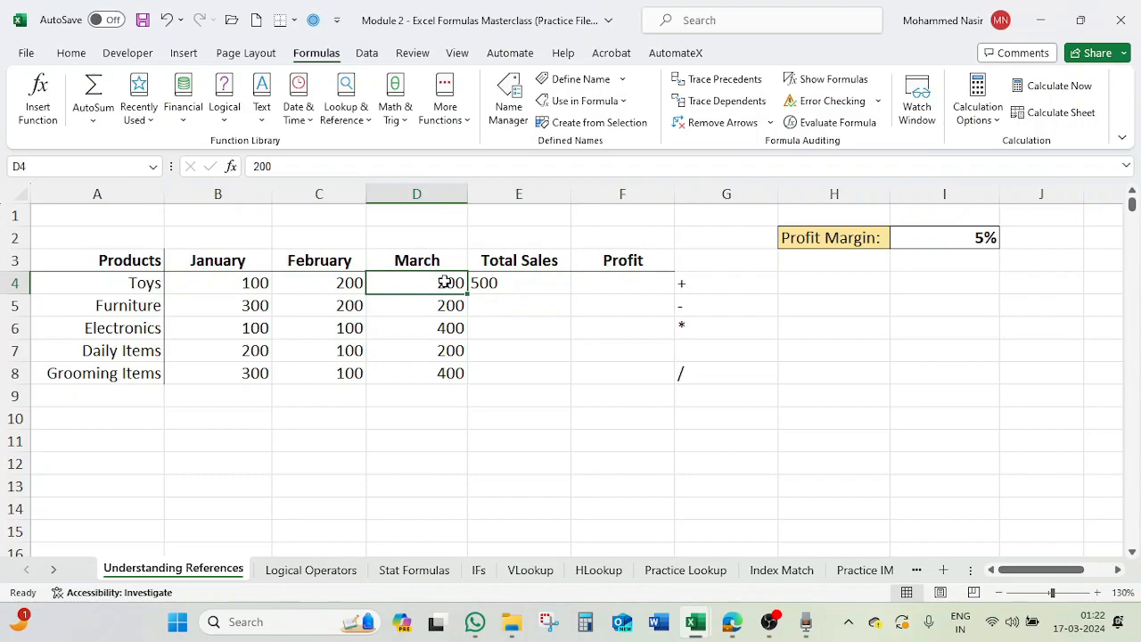
pyautogui.click(505, 283)
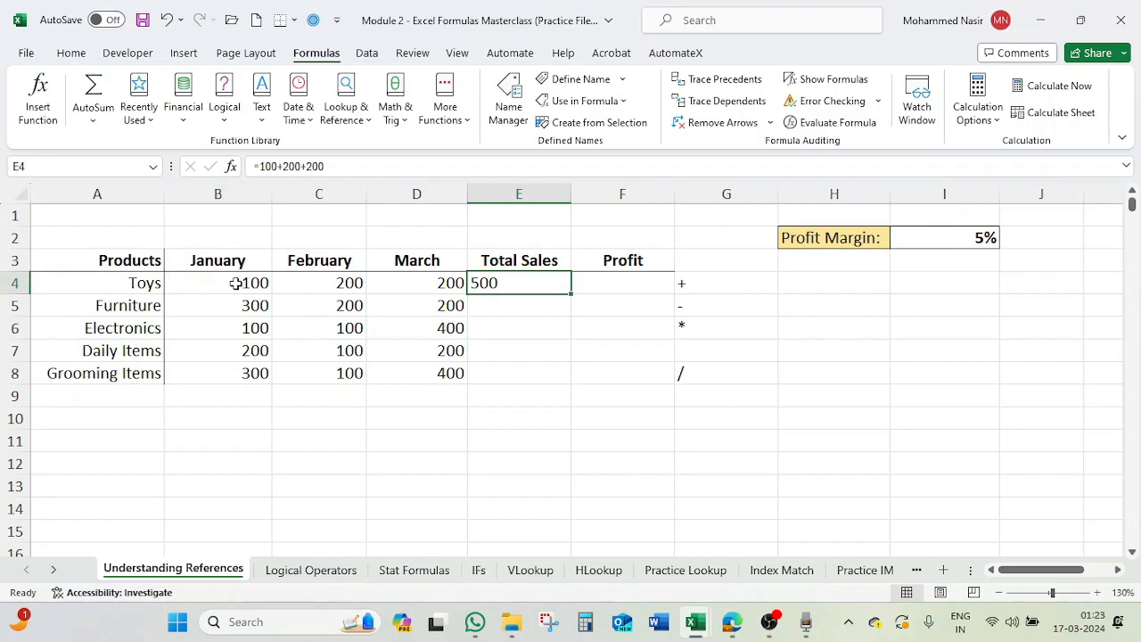
pyautogui.click(196, 284)
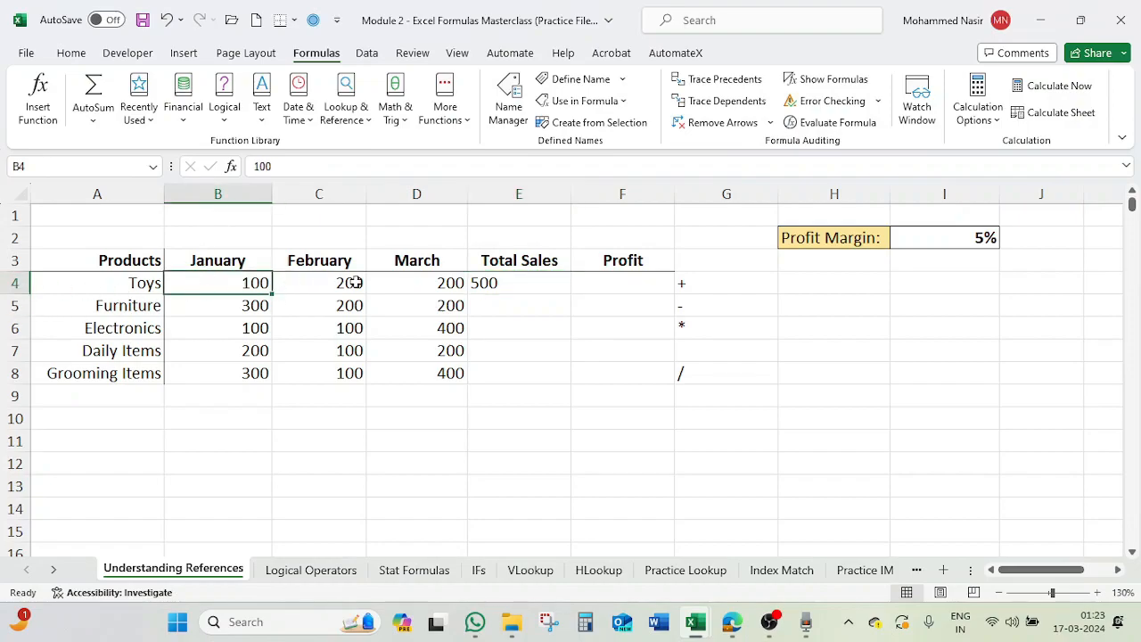
pyautogui.click(506, 282)
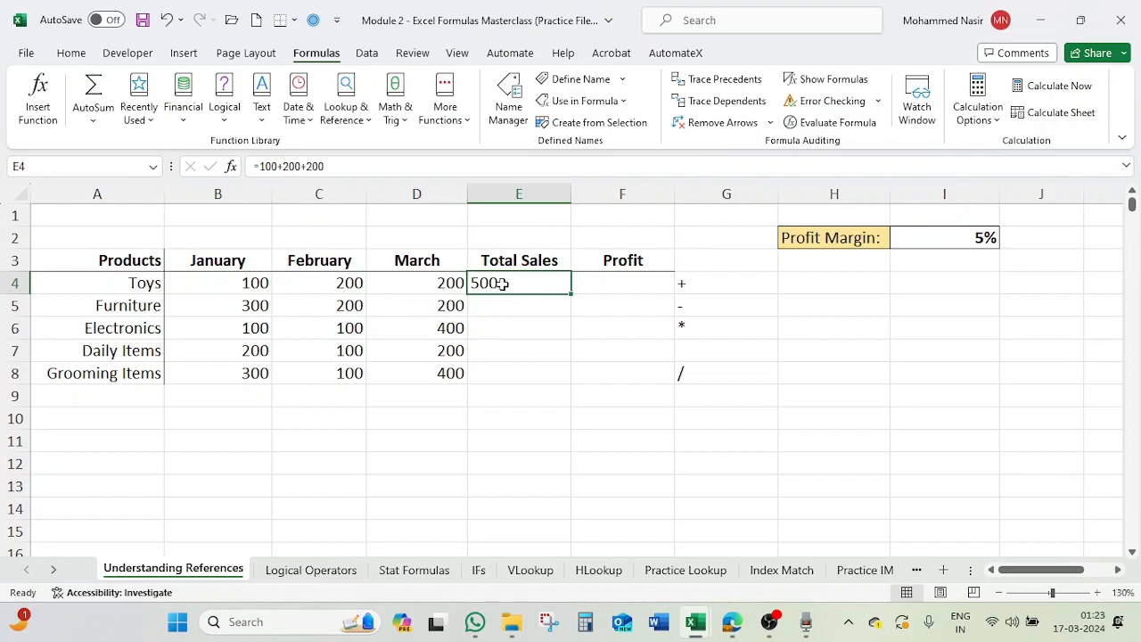
pyautogui.click(337, 285)
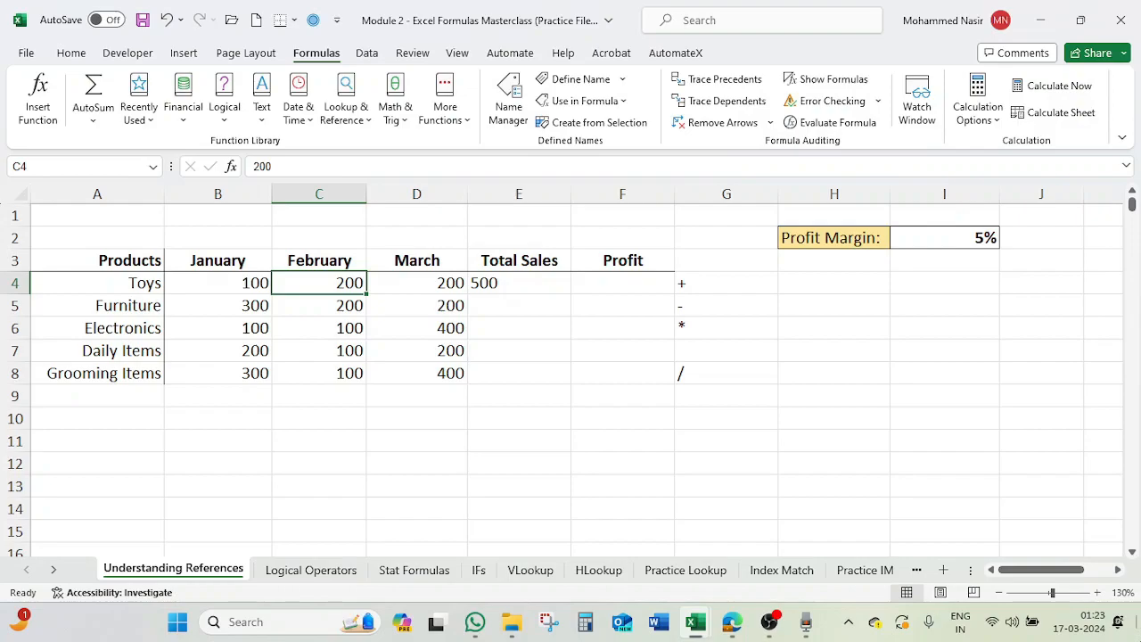
# Change the Toys February sales in C4 to 100 and check the fixed-number formula in E4 against it
pyautogui.write('100')
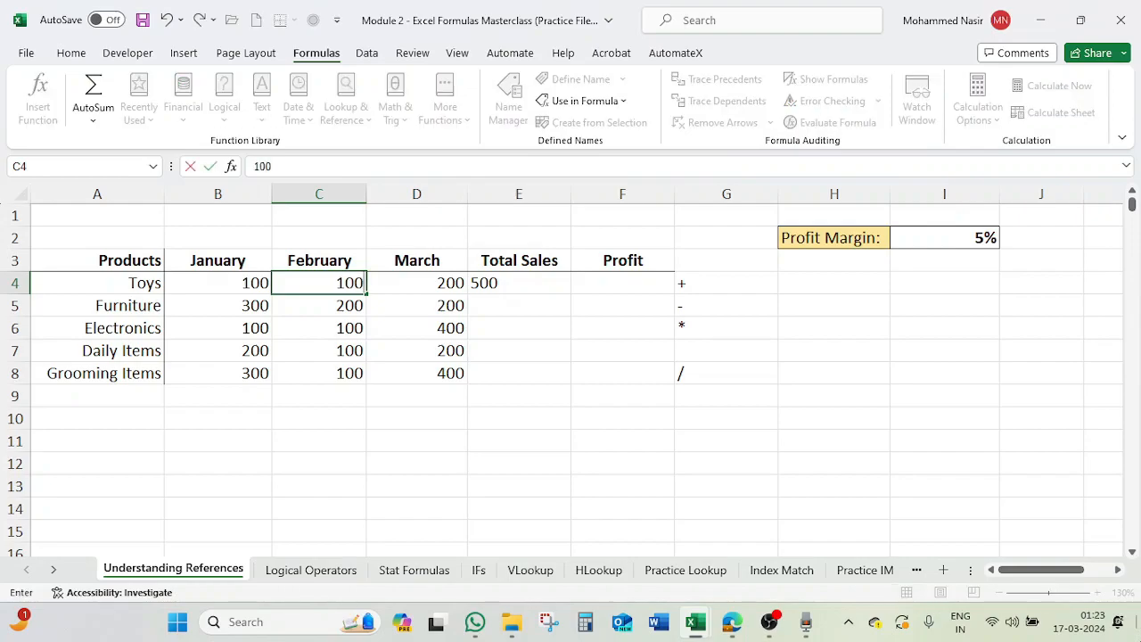
pyautogui.press('Return')
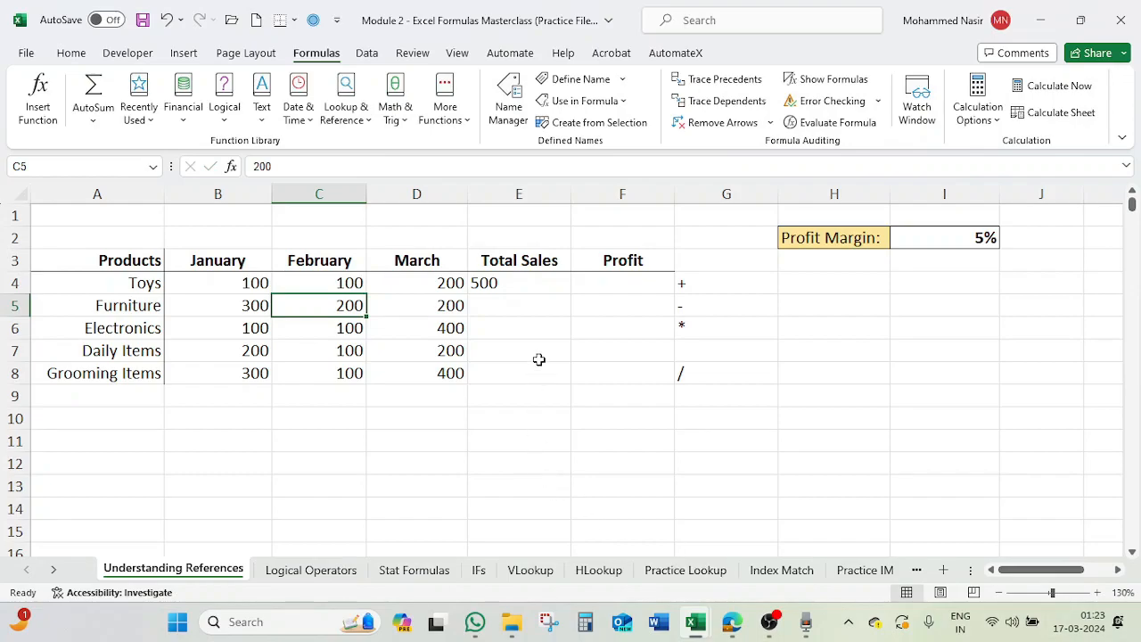
pyautogui.click(527, 281)
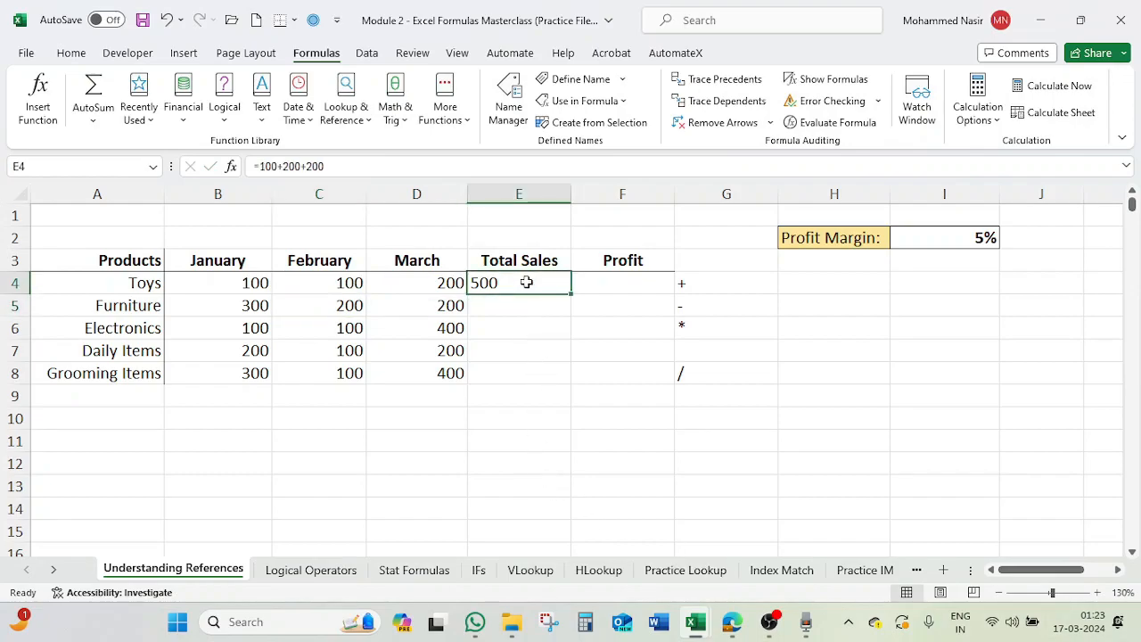
pyautogui.click(347, 285)
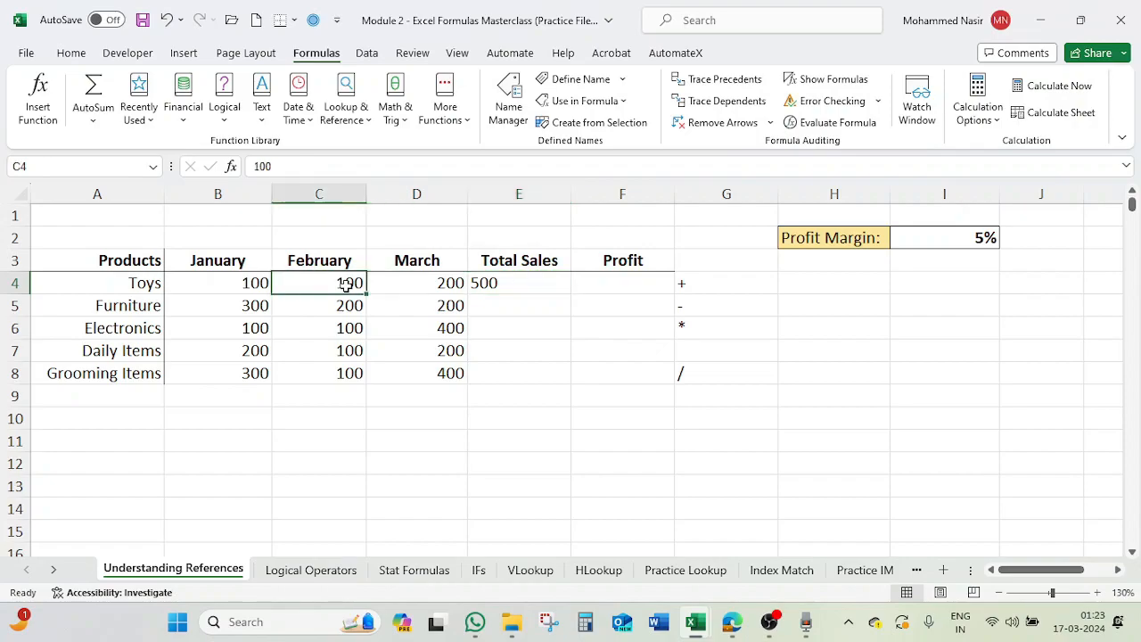
# Replace the Toys Total Sales formula in E4 with the cell-reference formula =B4+C4+D4
pyautogui.click(491, 283)
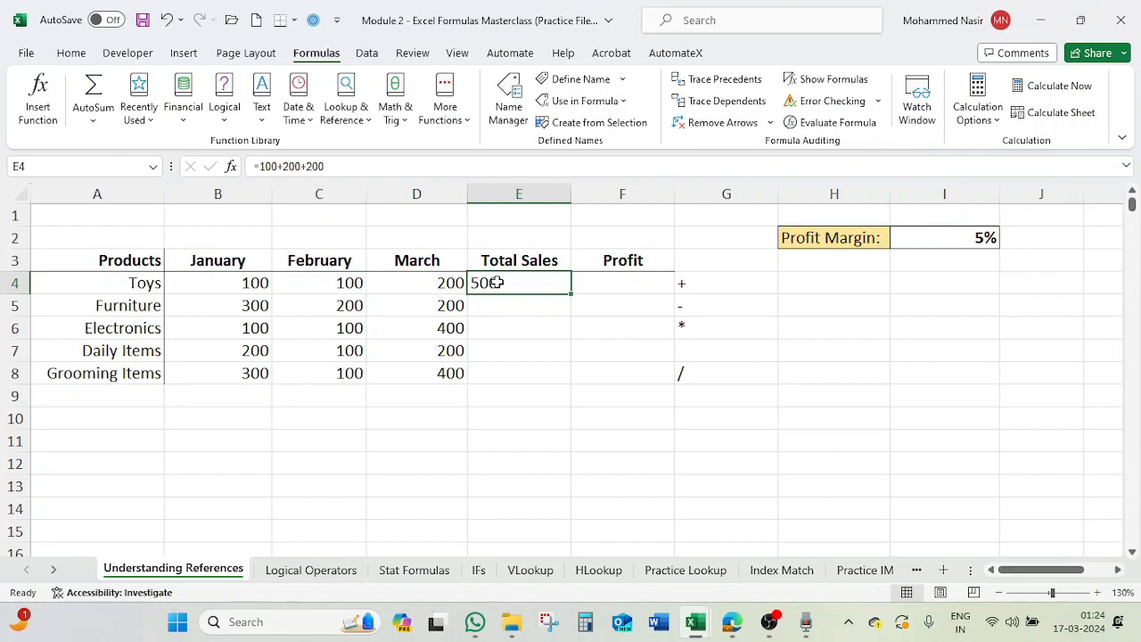
pyautogui.write('=')
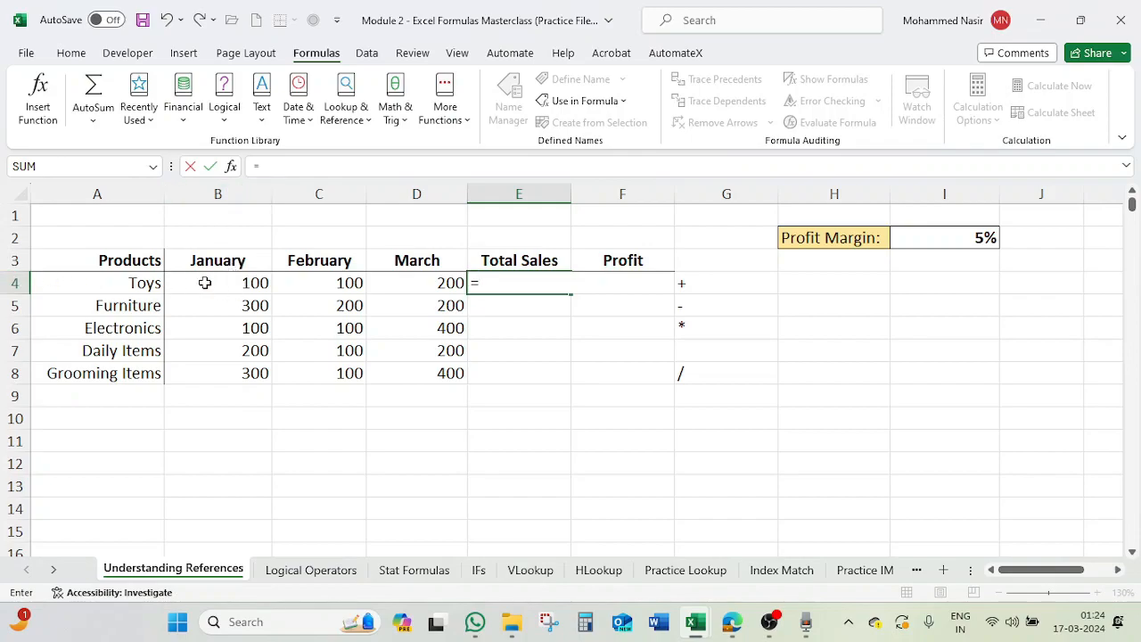
pyautogui.write('b4')
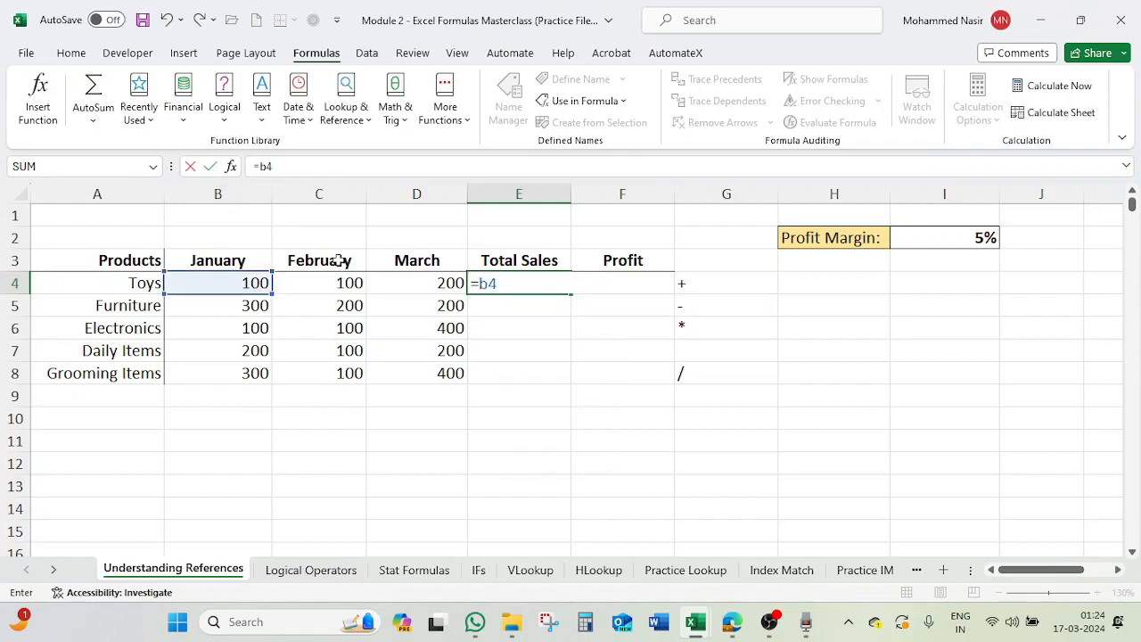
pyautogui.write('+')
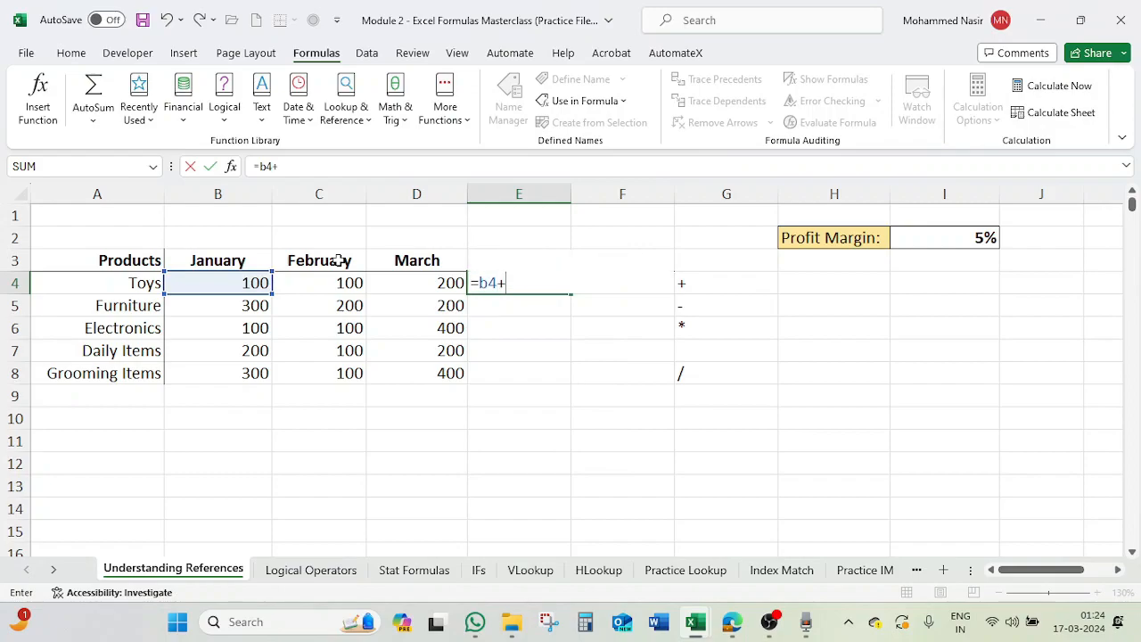
pyautogui.click(330, 284)
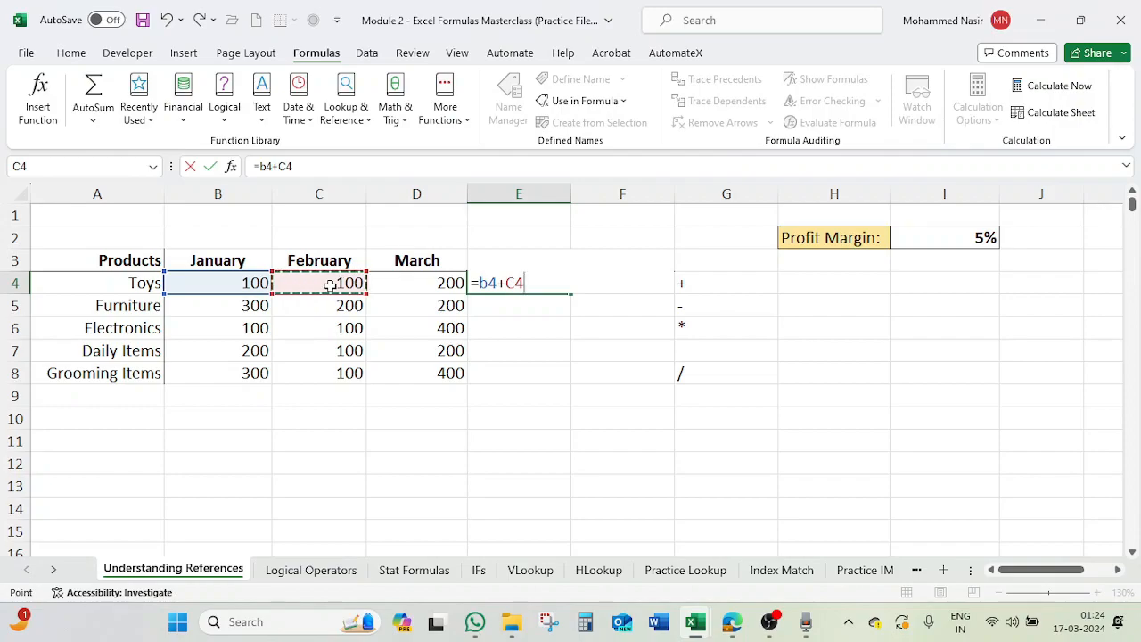
pyautogui.write('+')
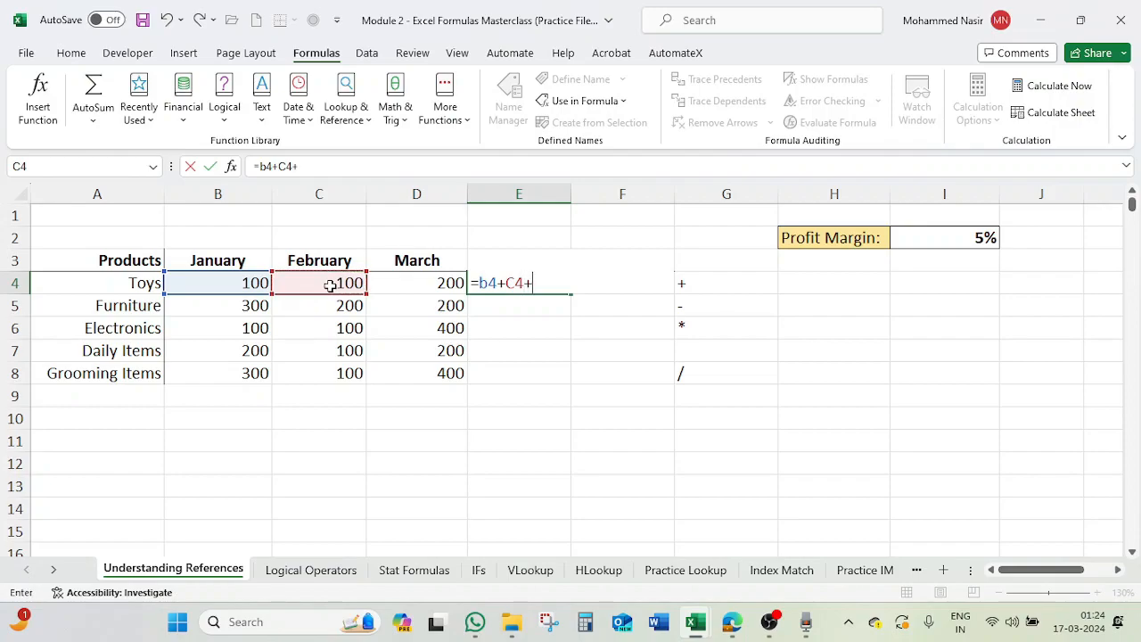
pyautogui.click(428, 283)
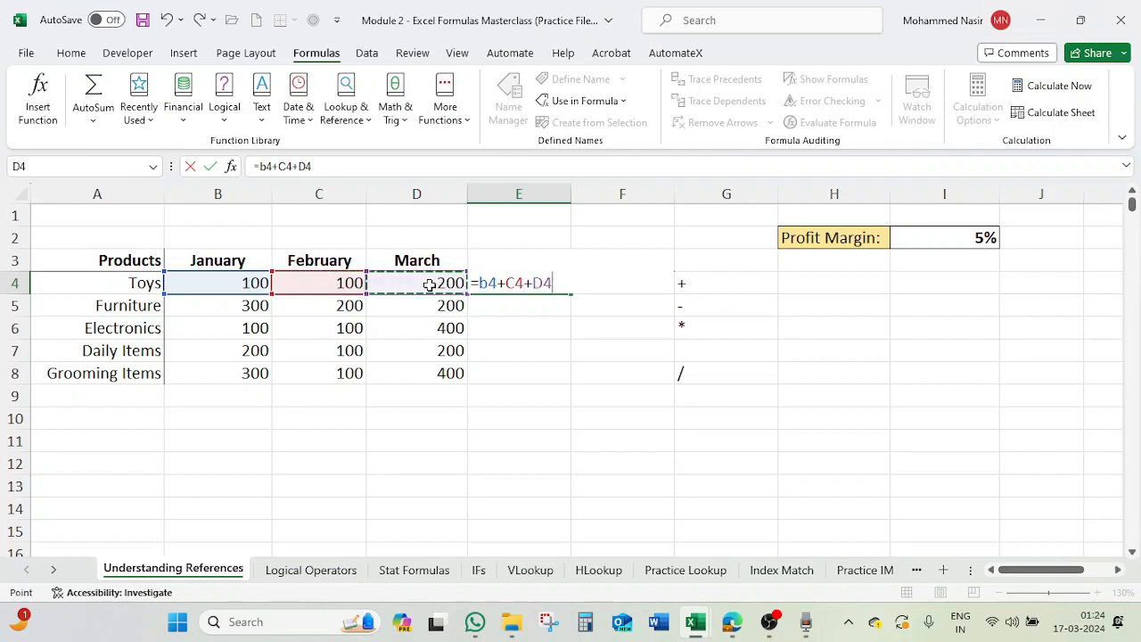
pyautogui.press('Return')
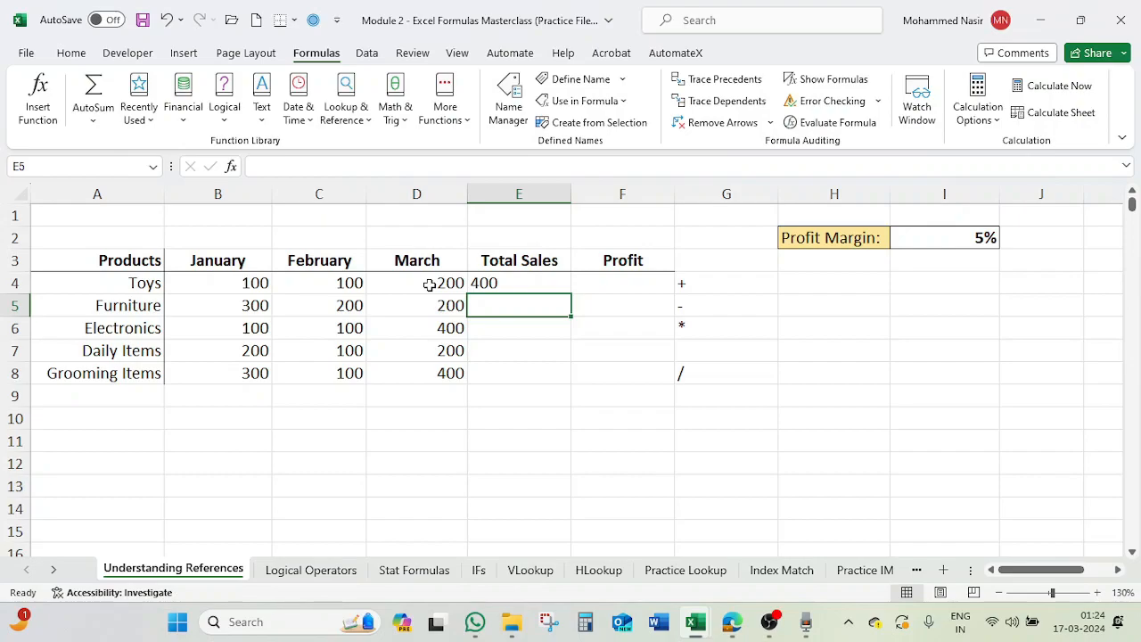
# Set the Toys February sales in C4 to 200
pyautogui.click(351, 284)
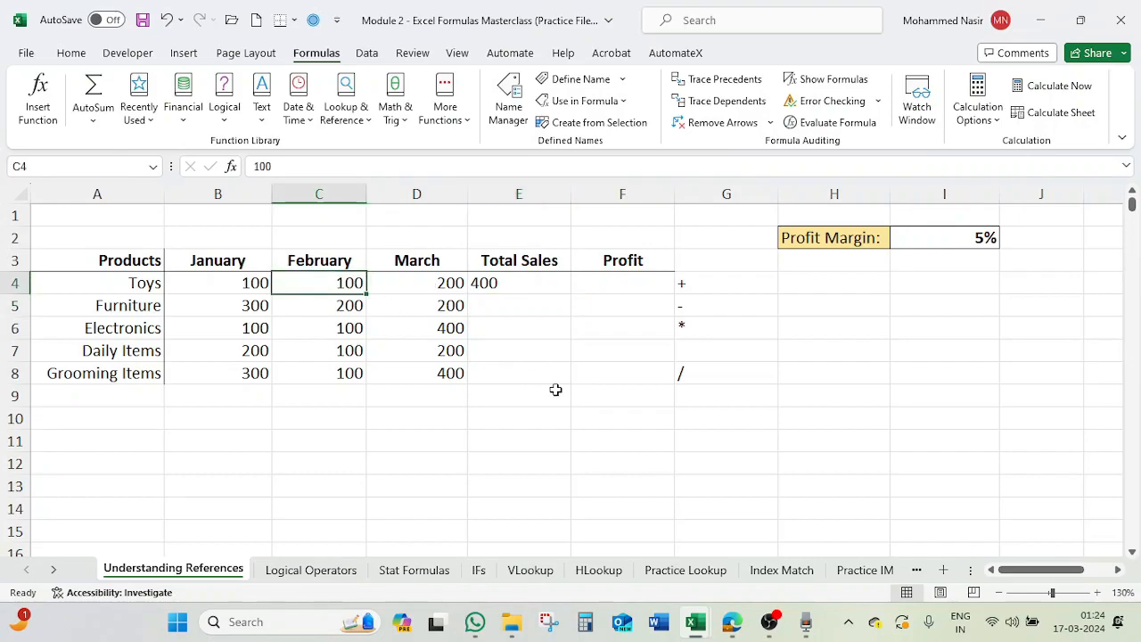
pyautogui.write('200')
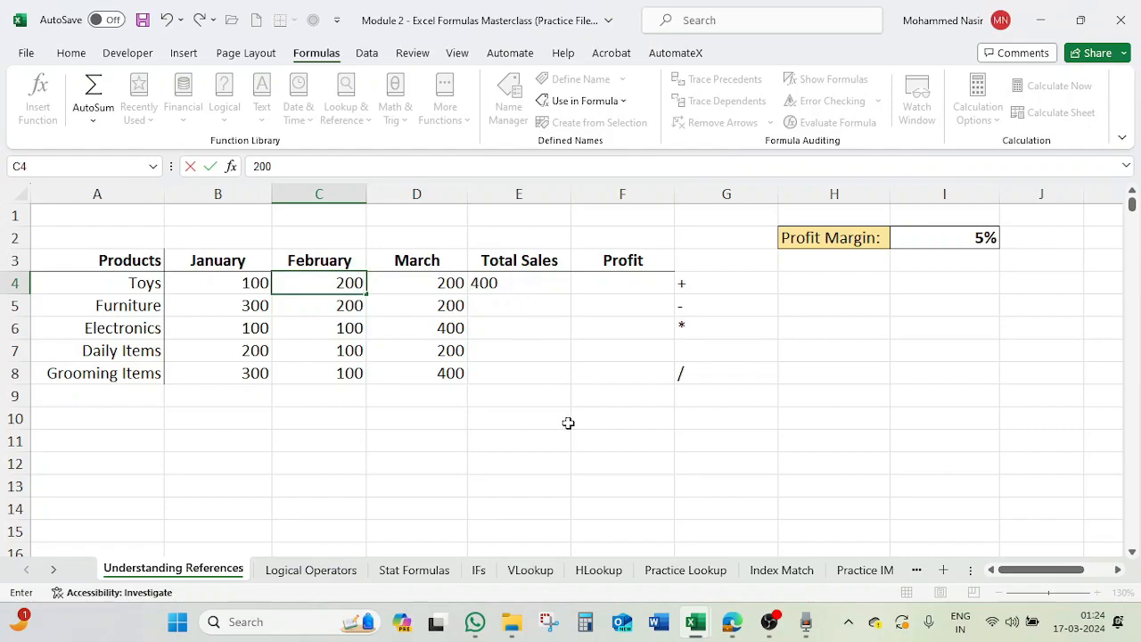
pyautogui.press('Return')
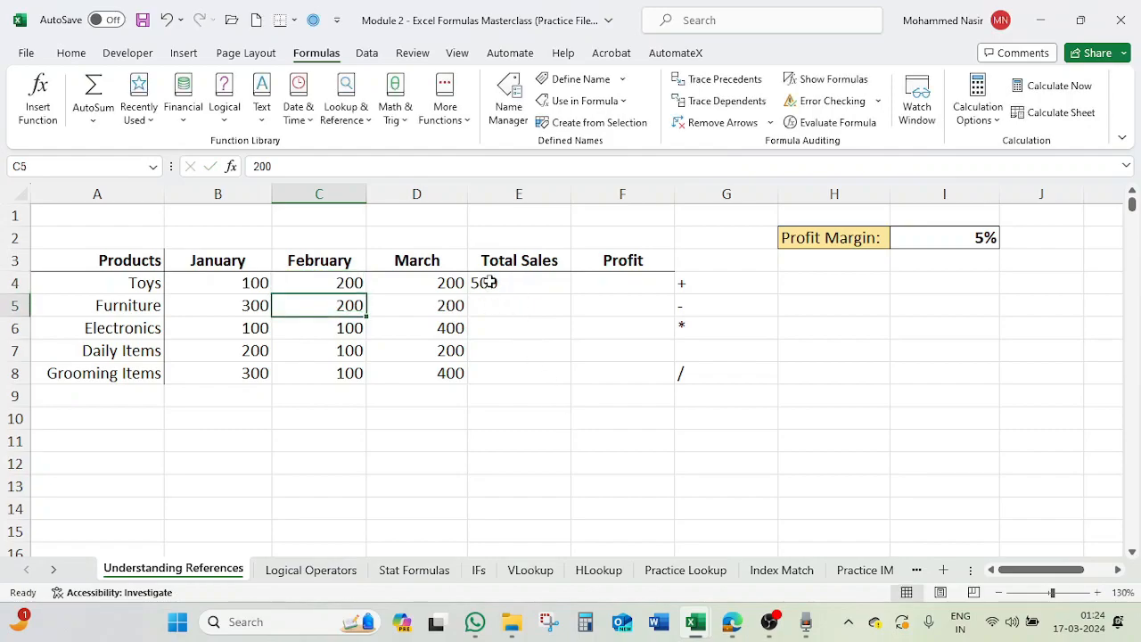
# Test the Toys total by setting the February sales in C4 to 50, and restore C4 to 200
pyautogui.click(350, 285)
pyautogui.write('50')
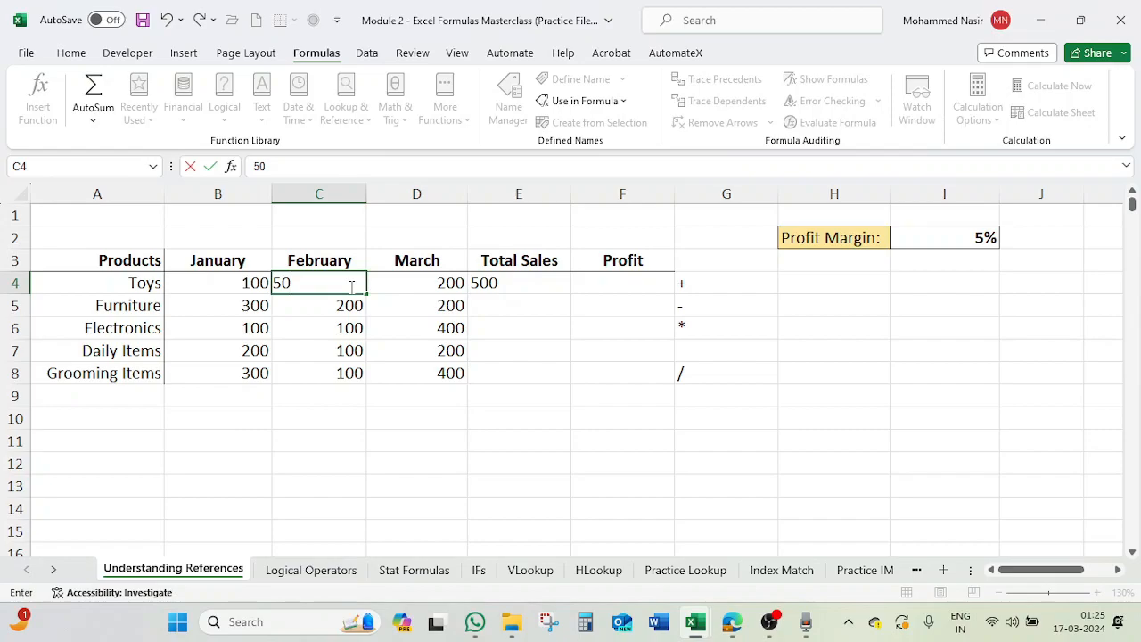
pyautogui.press('Return')
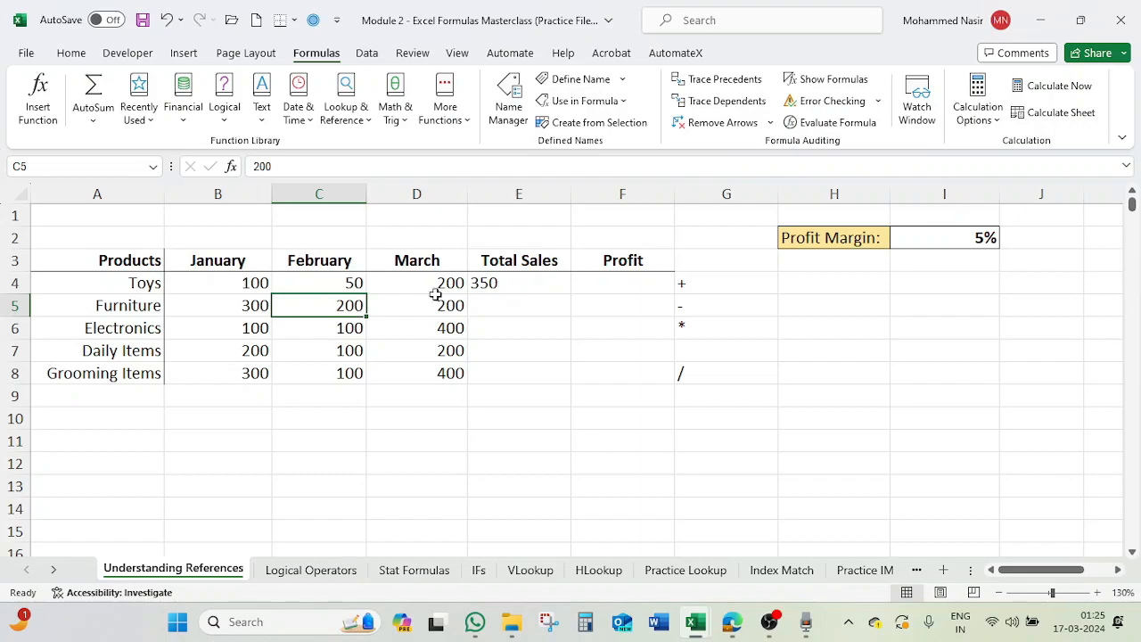
pyautogui.click(340, 282)
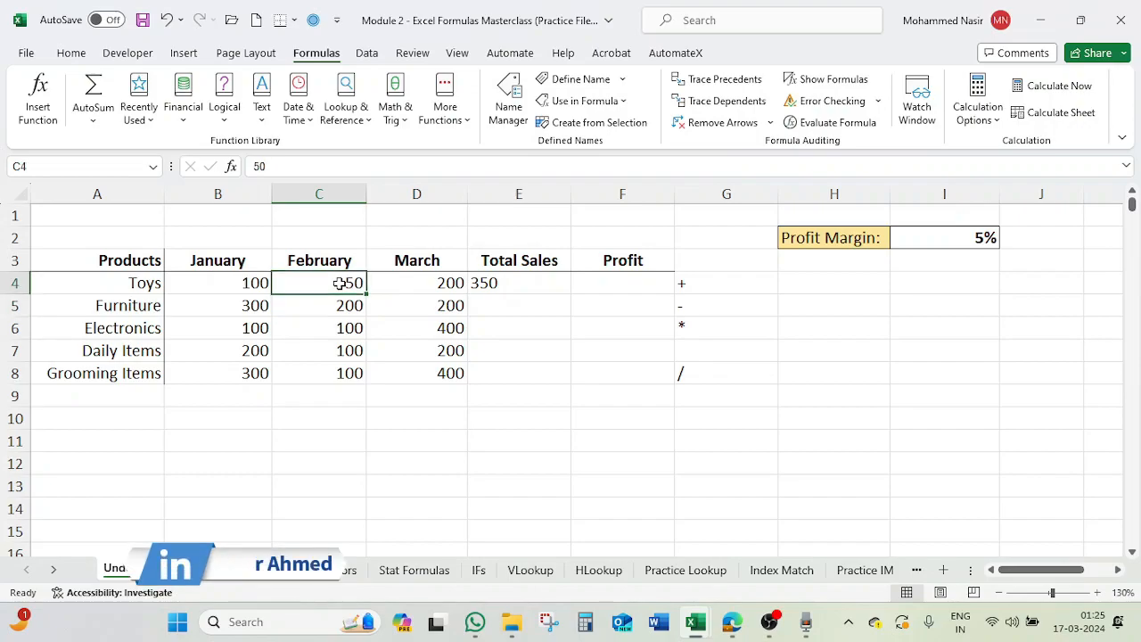
pyautogui.write('200')
pyautogui.press('Return')
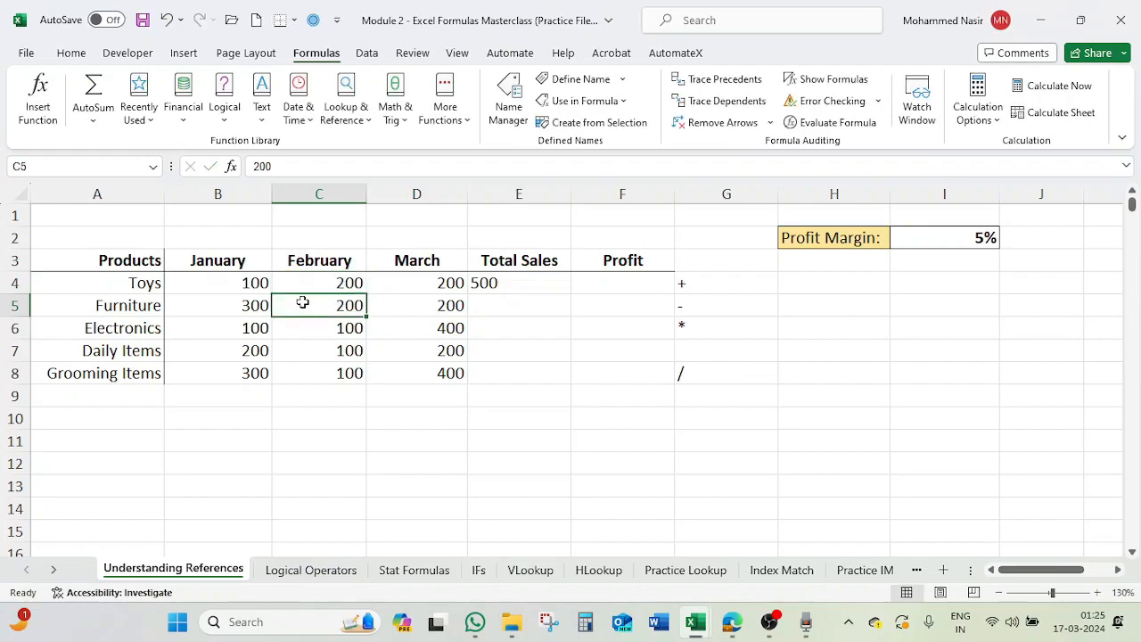
# Fill the Toys Total Sales formula from E4 down through E8 for the remaining products
pyautogui.click(493, 285)
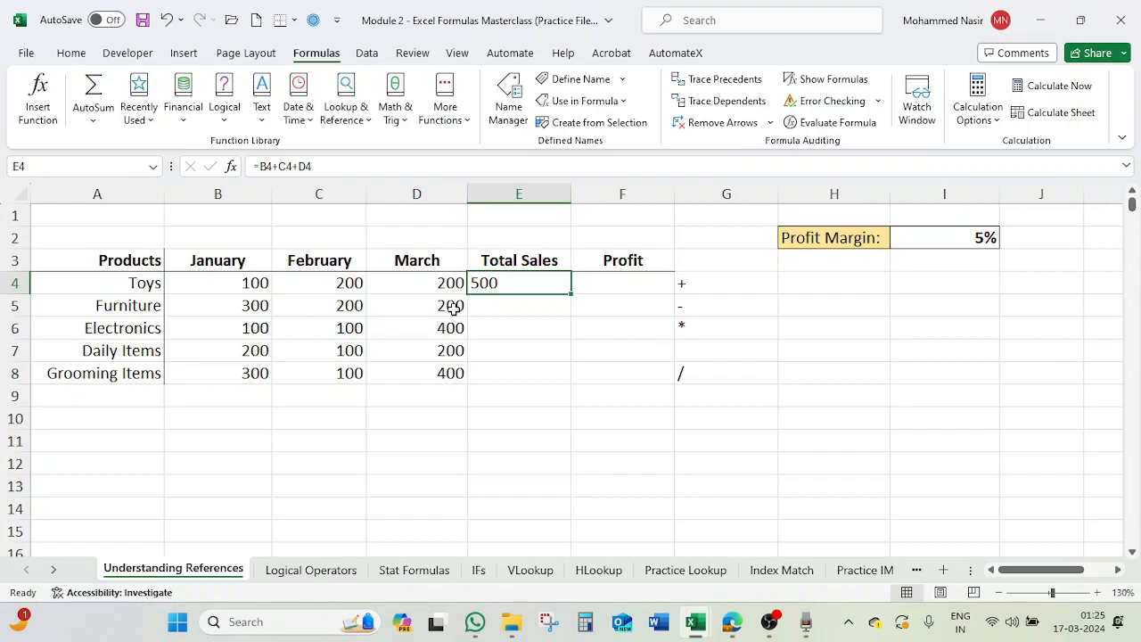
pyautogui.click(488, 303)
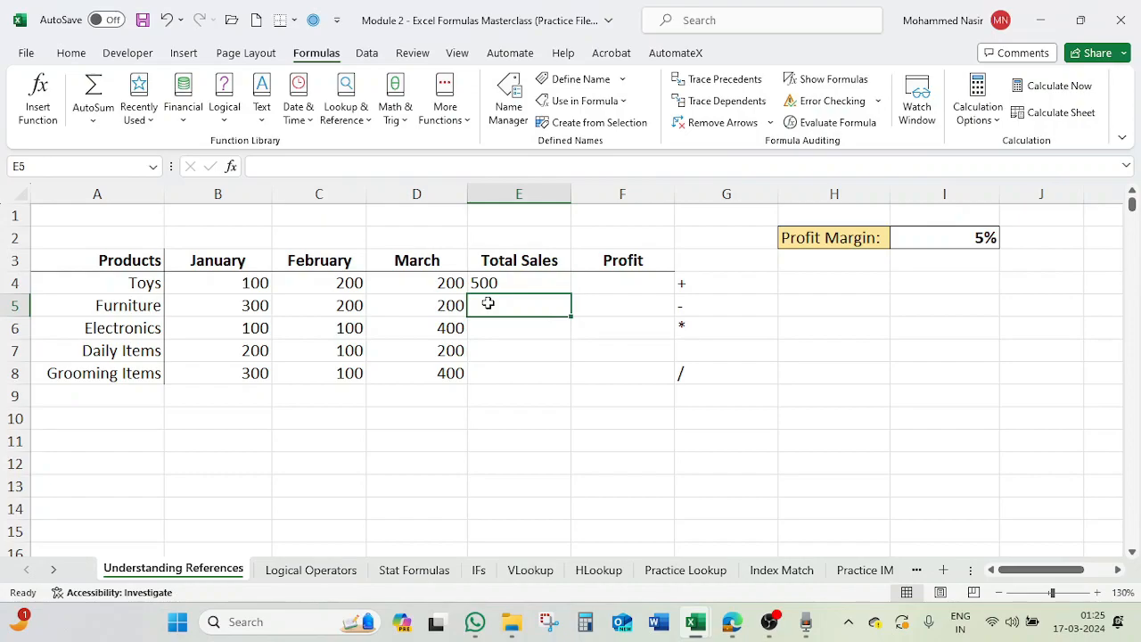
pyautogui.click(492, 328)
pyautogui.click(486, 352)
pyautogui.click(484, 375)
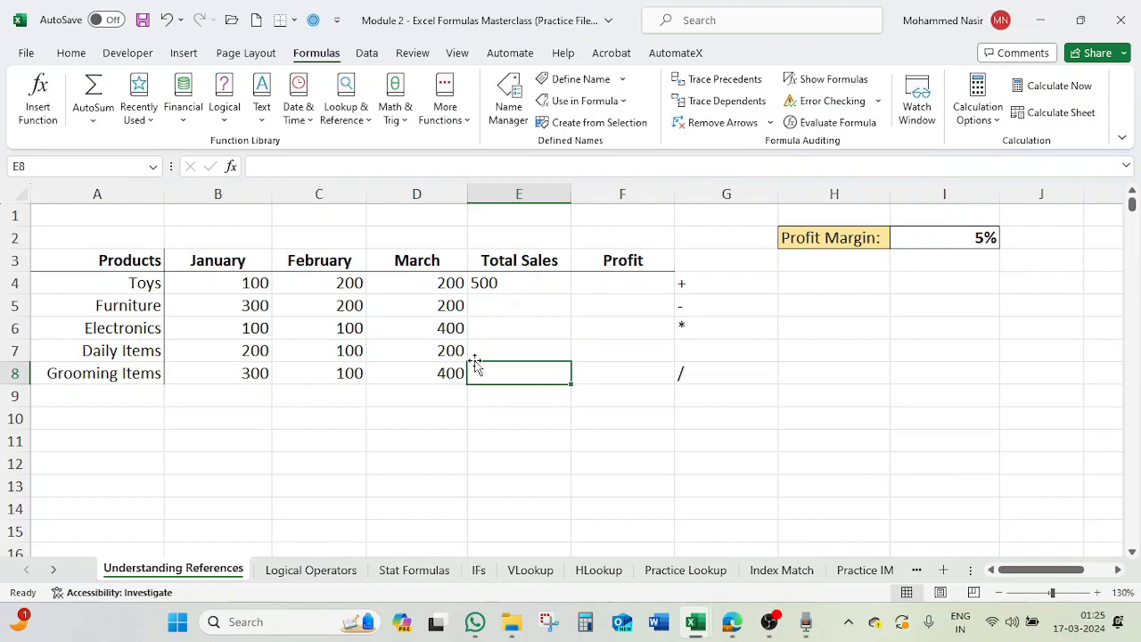
pyautogui.click(499, 284)
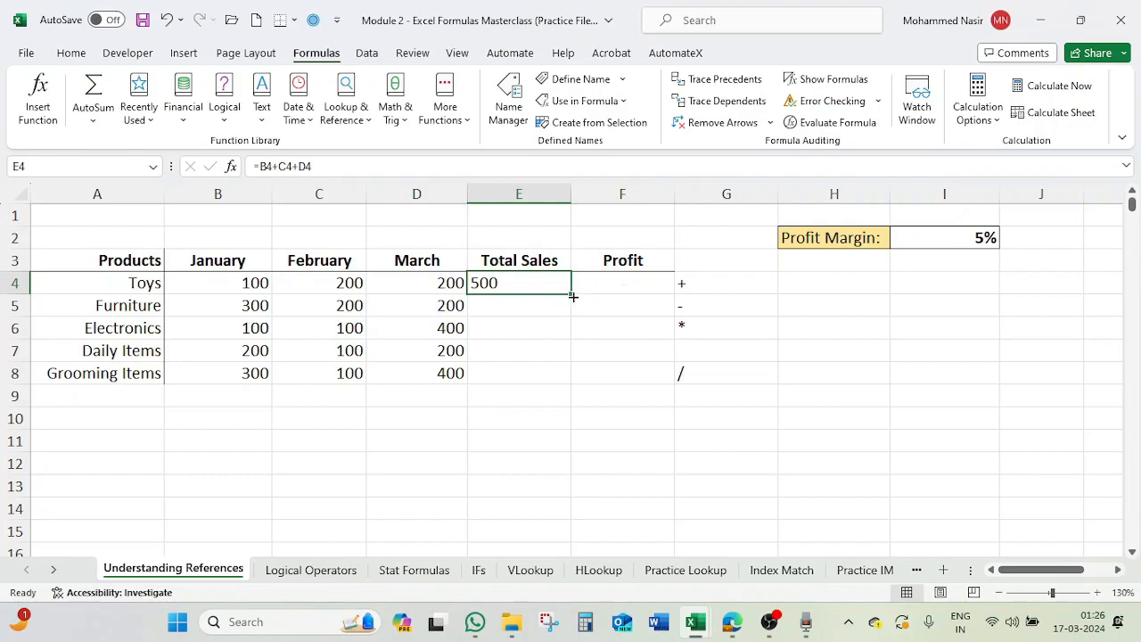
pyautogui.moveTo(572, 295); pyautogui.dragTo(575, 383)
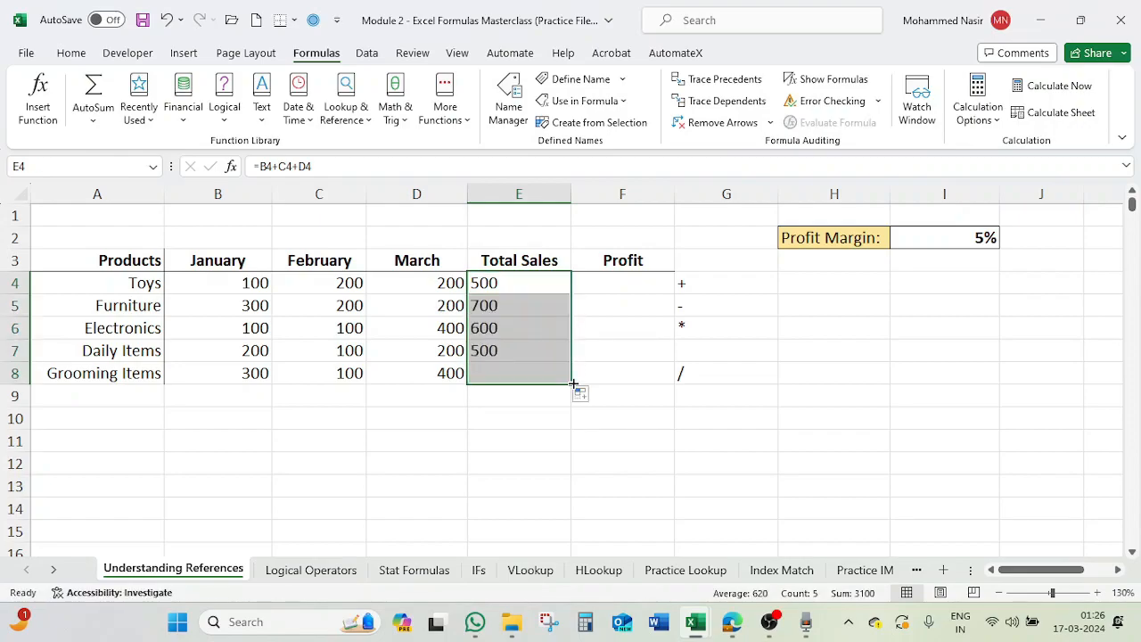
# Compare the Total Sales formulas in E8, E4 and E5 with their rows, and trace the Toys formula's source cells D4, C4 and B4
pyautogui.click(505, 374)
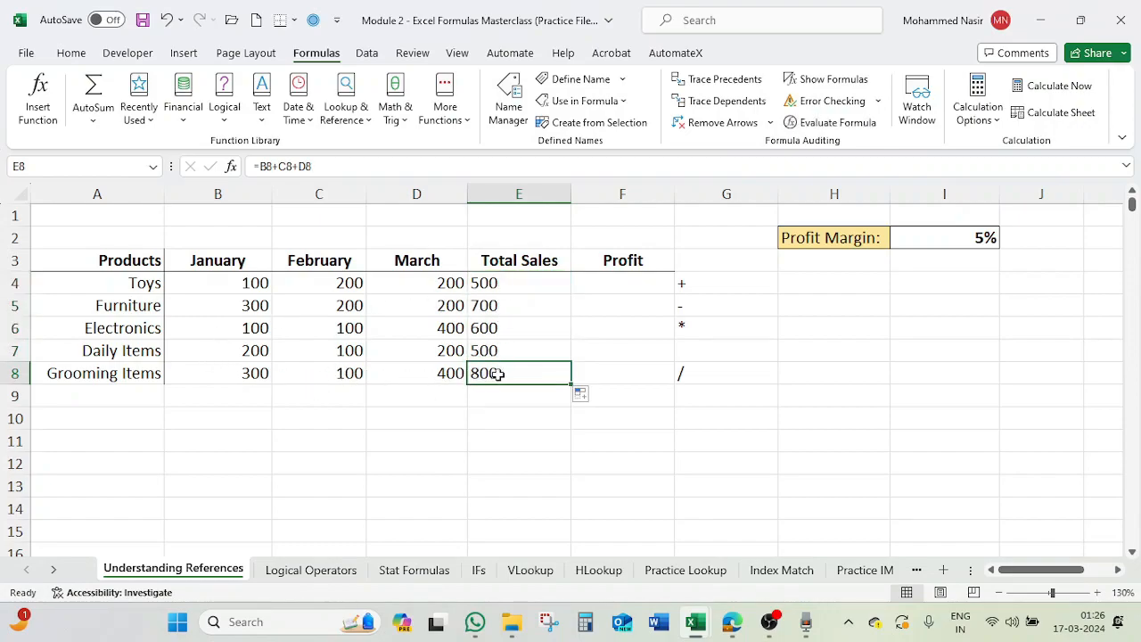
pyautogui.click(505, 283)
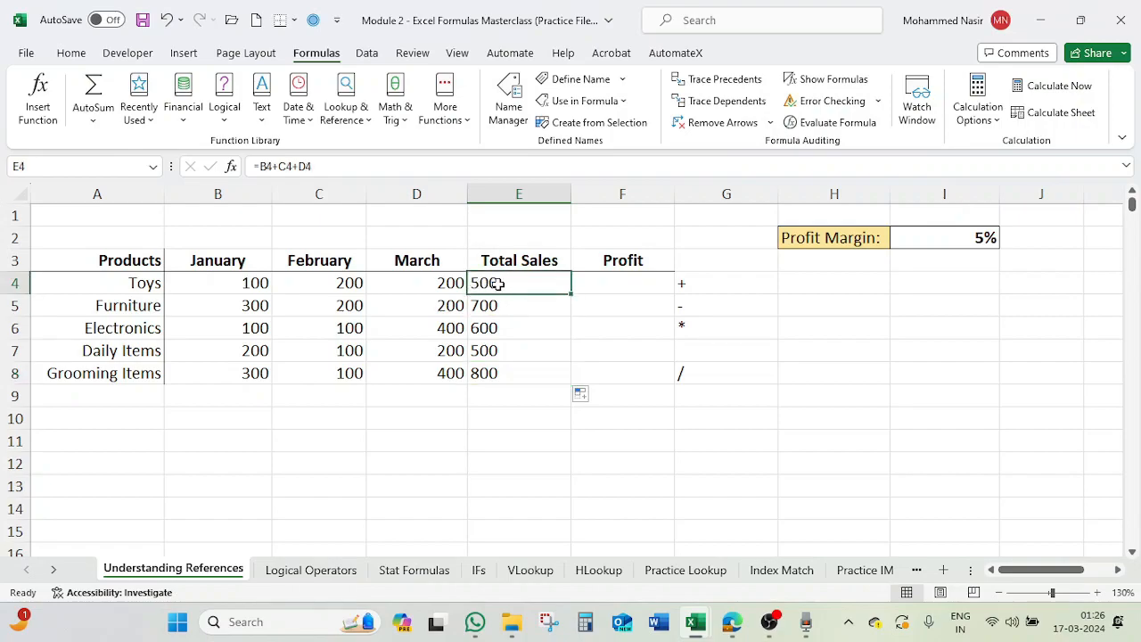
pyautogui.doubleClick(497, 283)
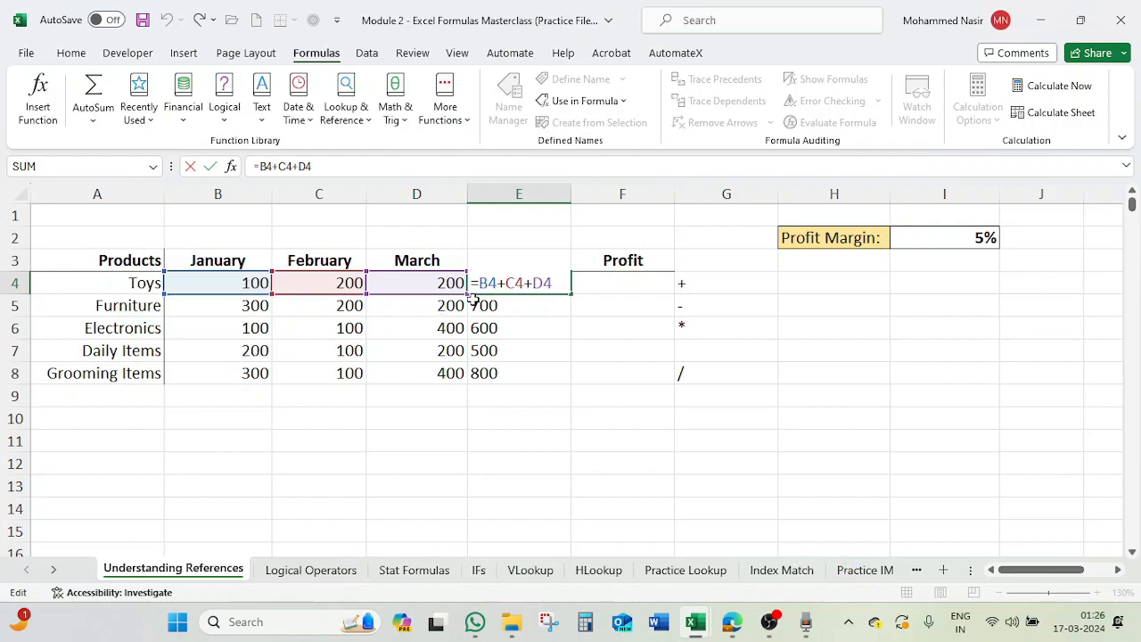
pyautogui.press('Return')
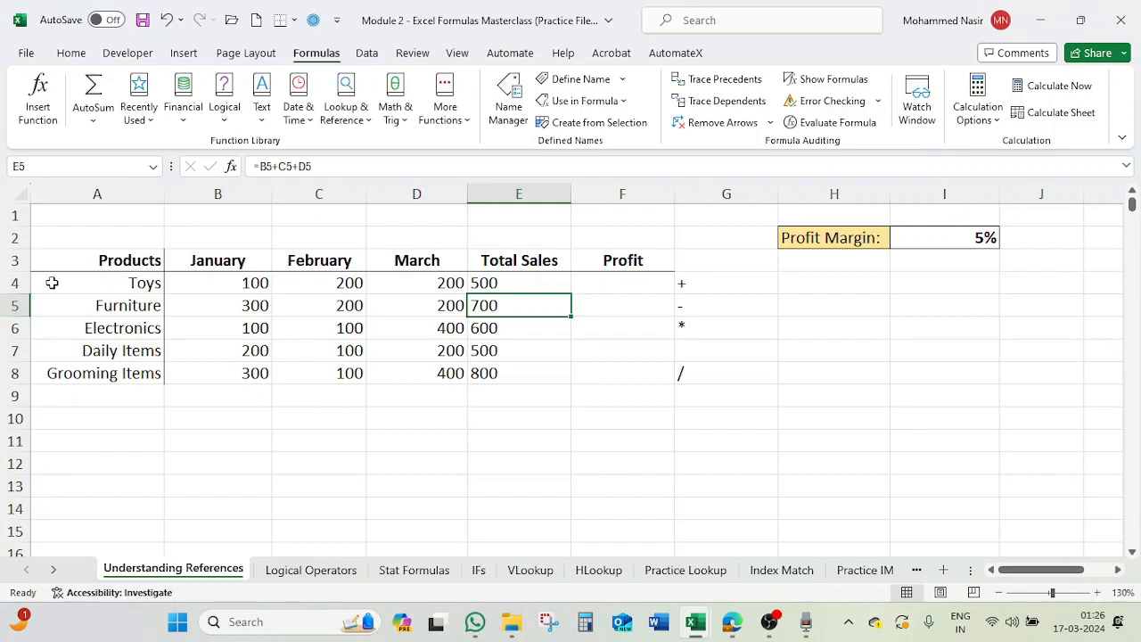
pyautogui.click(18, 282)
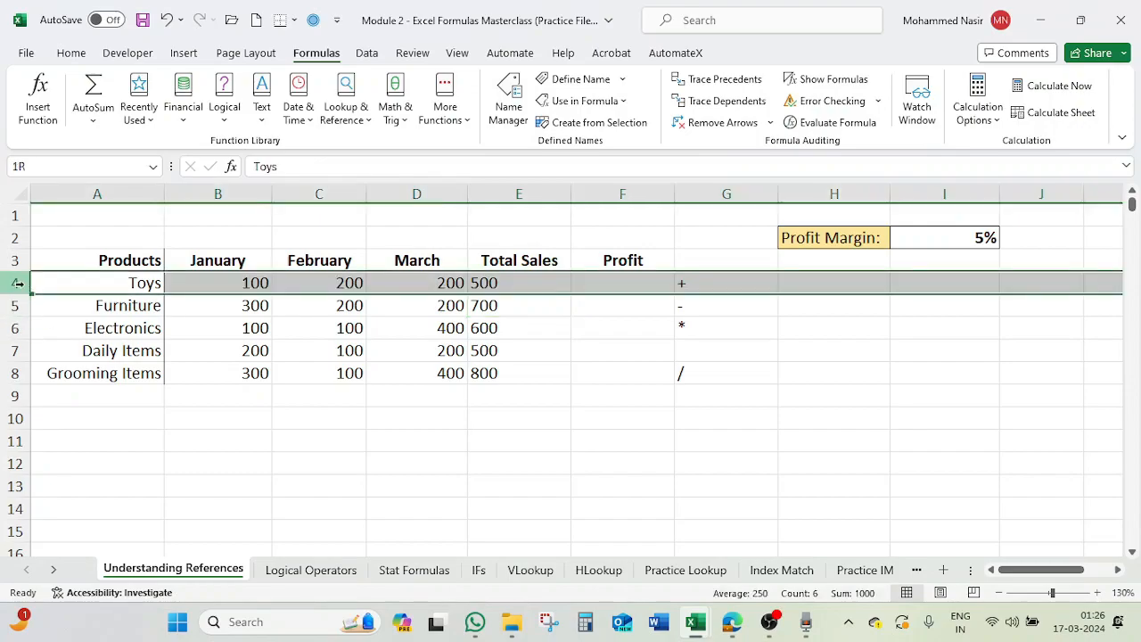
pyautogui.click(499, 284)
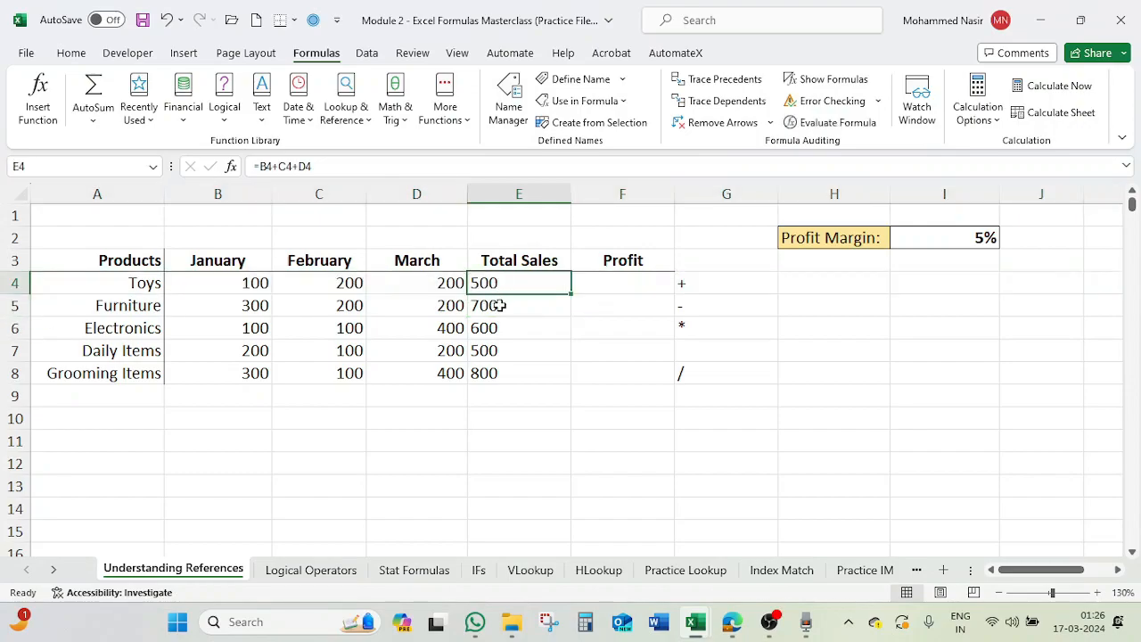
pyautogui.click(499, 305)
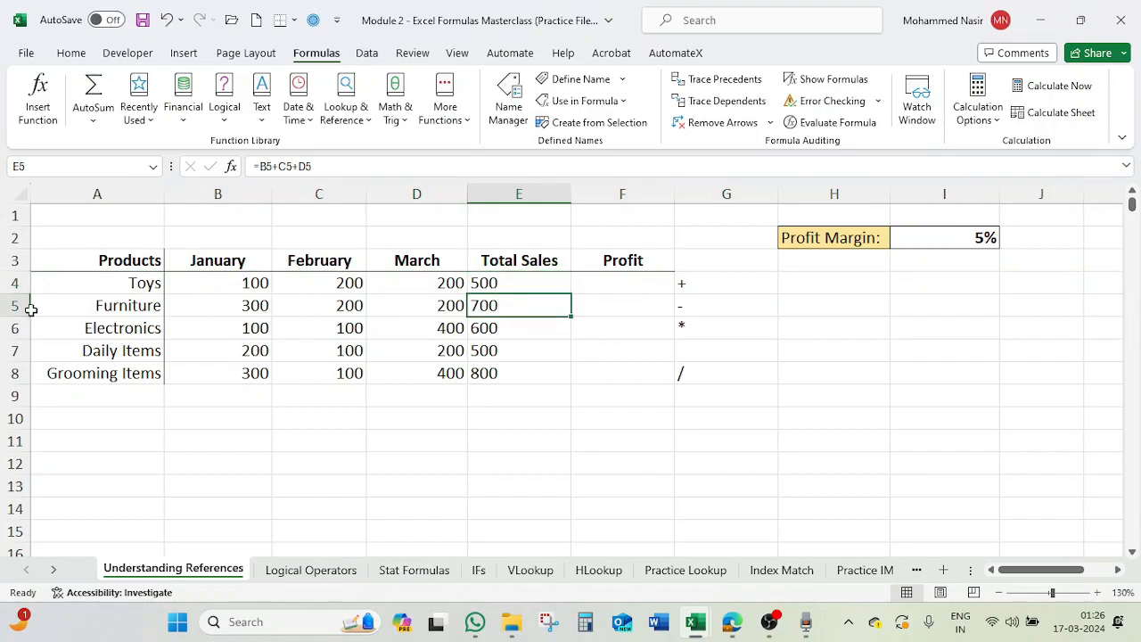
pyautogui.click(479, 285)
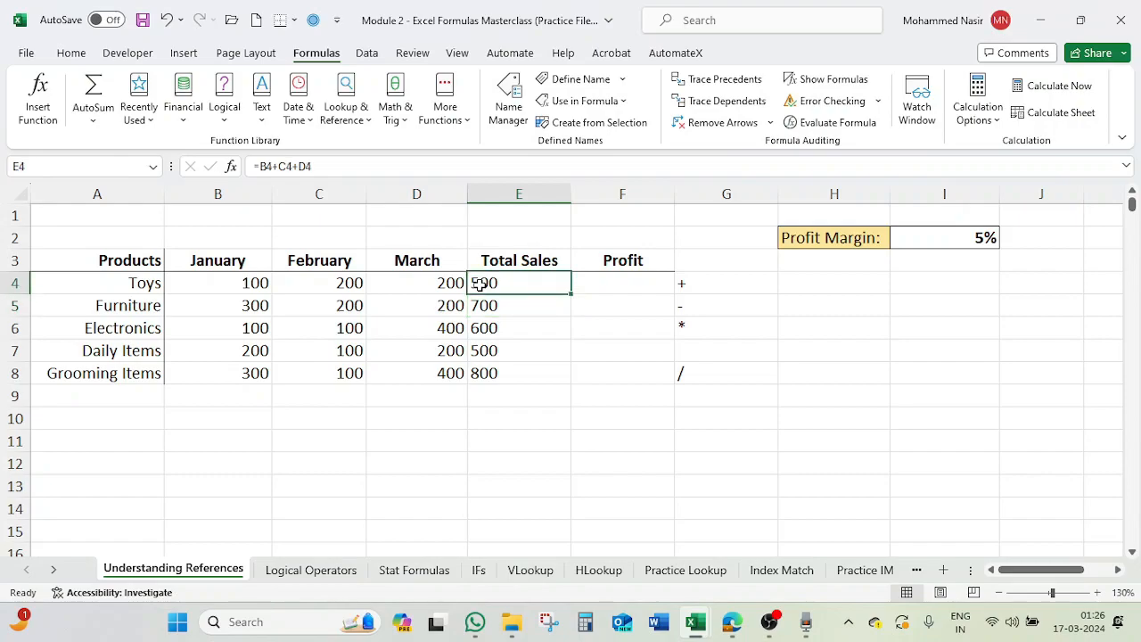
pyautogui.click(448, 285)
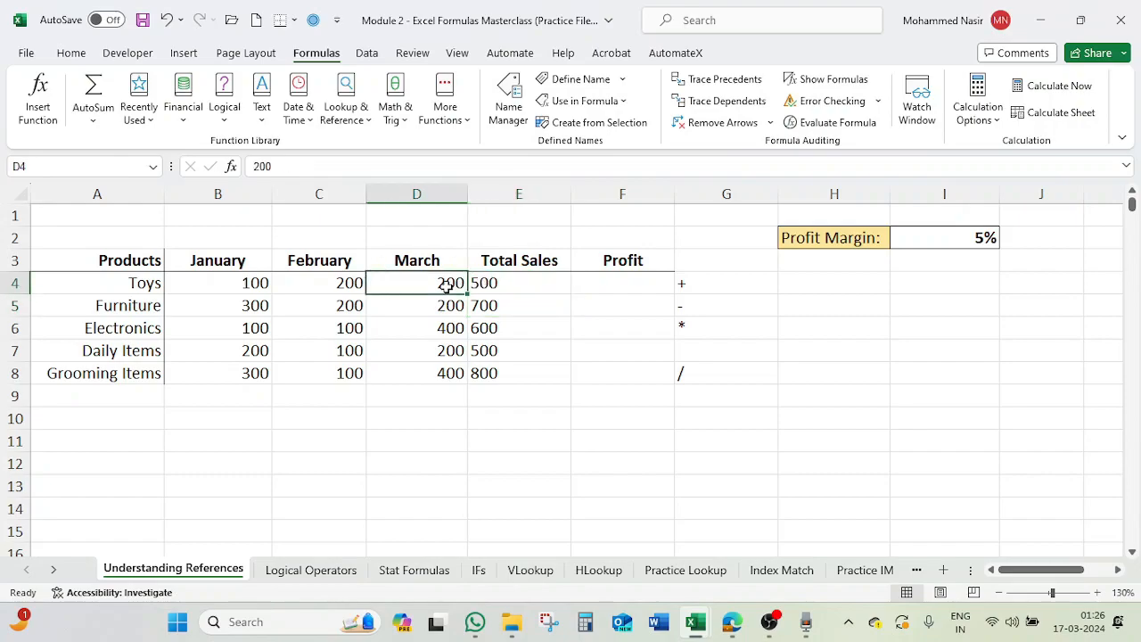
pyautogui.click(346, 285)
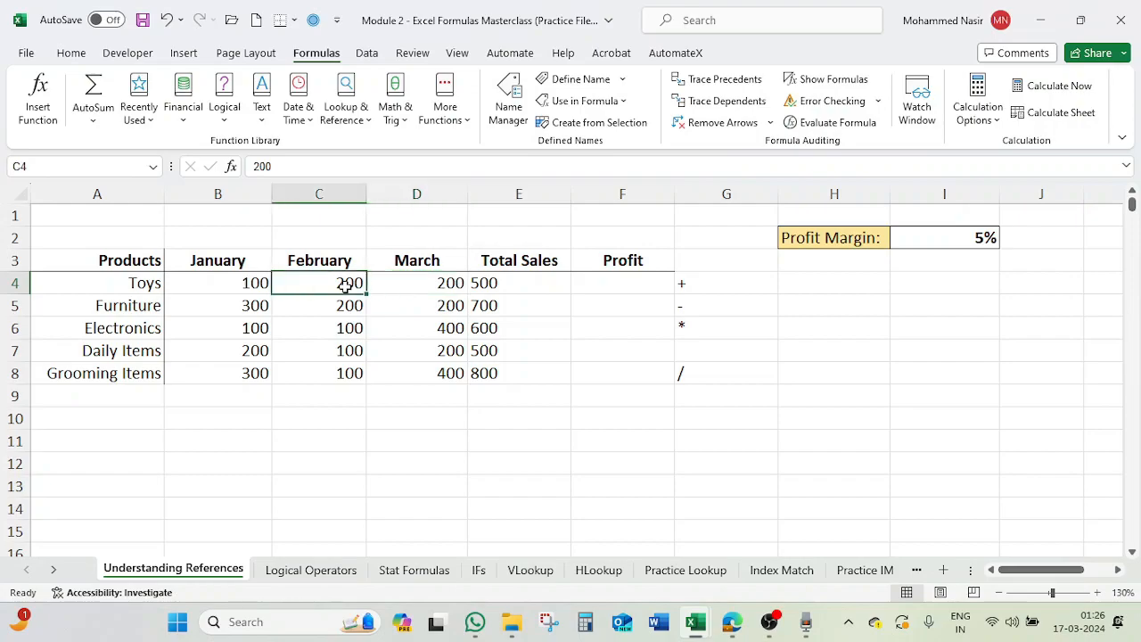
pyautogui.click(238, 286)
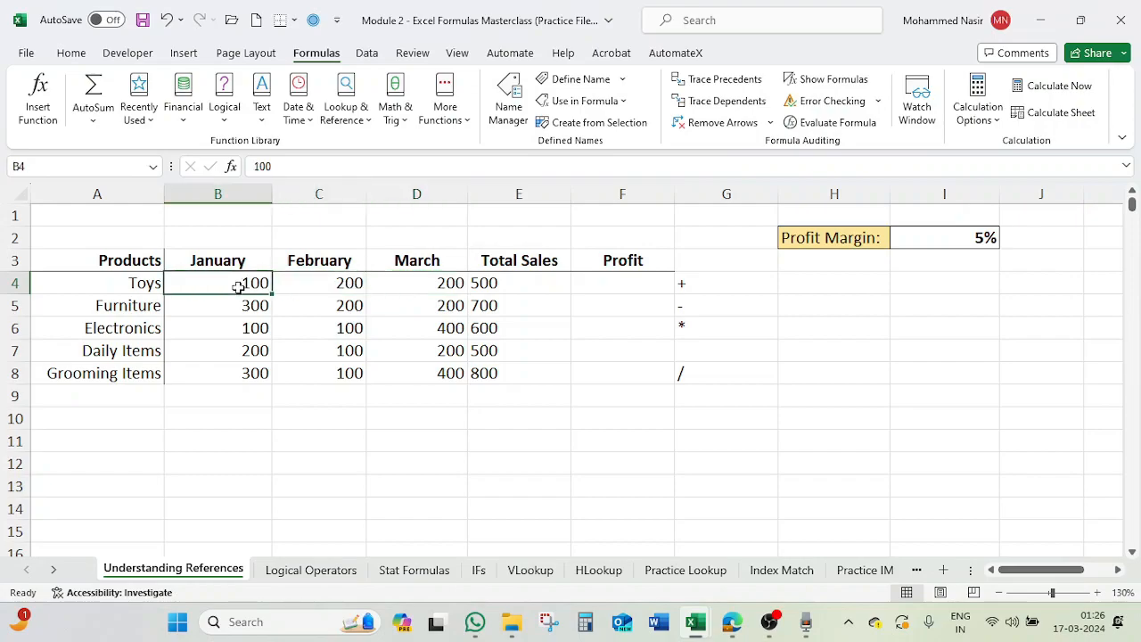
# Compare the Total Sales formulas in E4 and E5, and trace the Furniture formula's source cells D5, C5 and B5
pyautogui.click(517, 282)
pyautogui.click(514, 306)
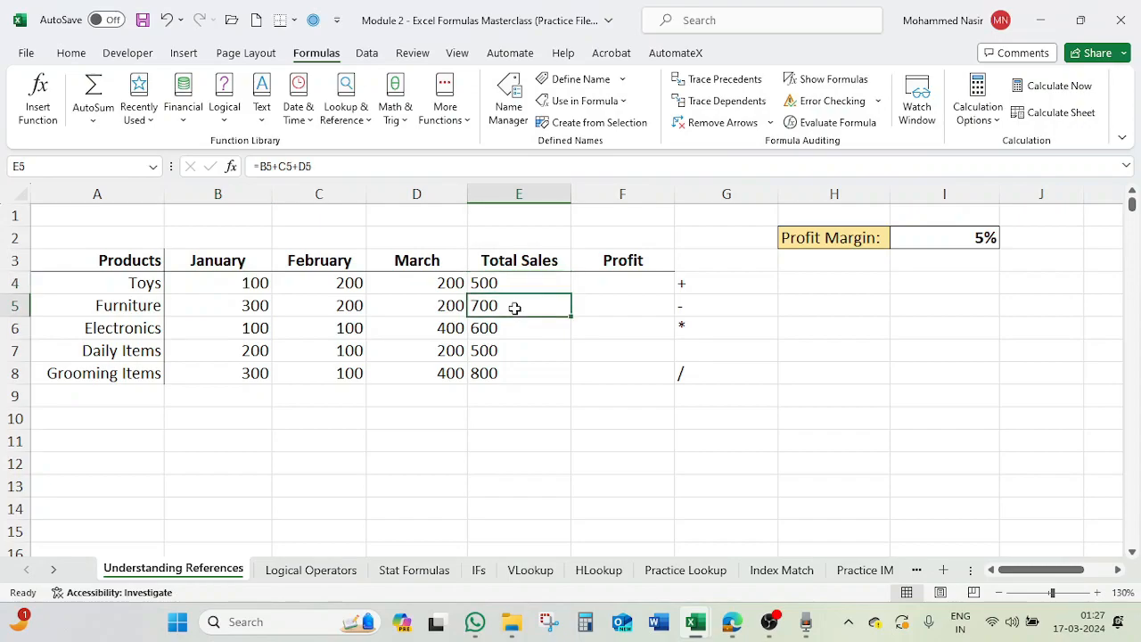
pyautogui.click(446, 306)
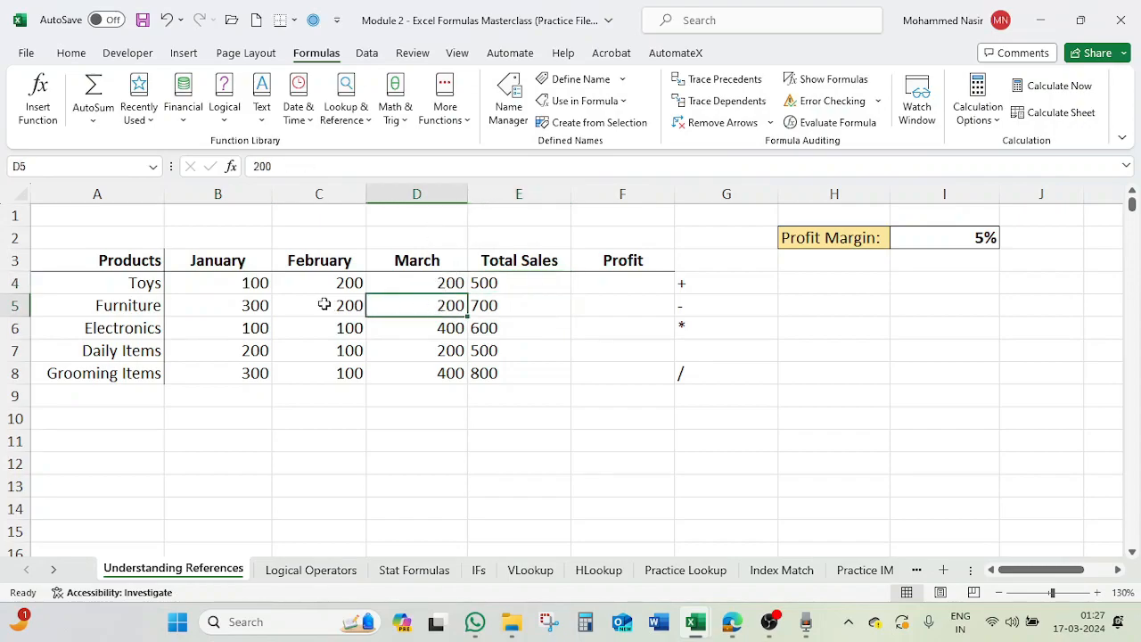
pyautogui.click(331, 309)
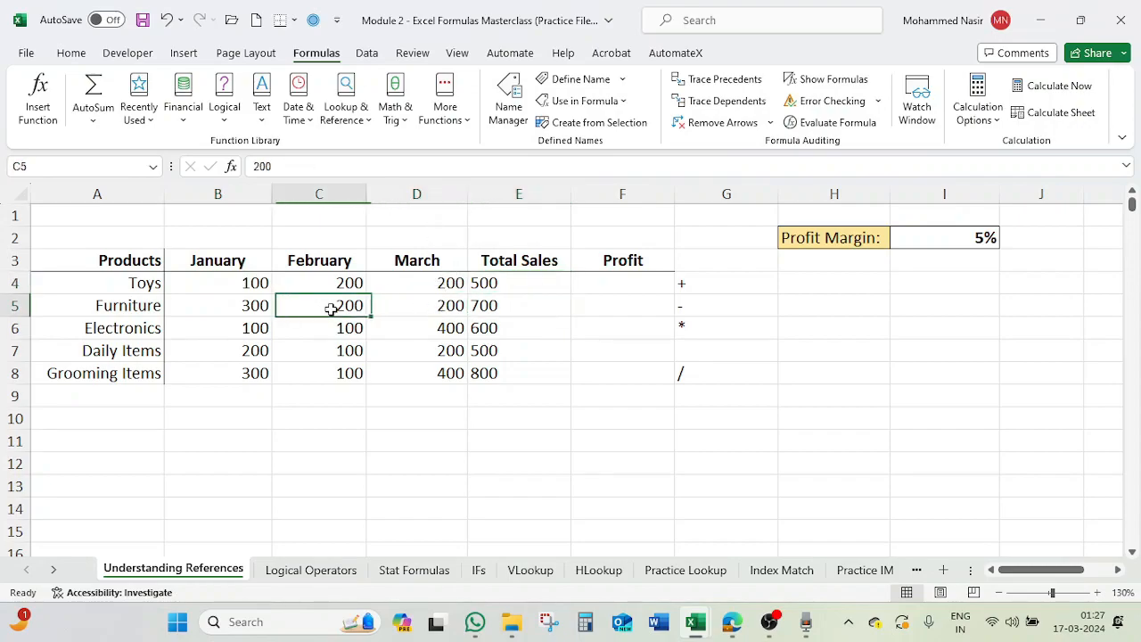
pyautogui.click(241, 305)
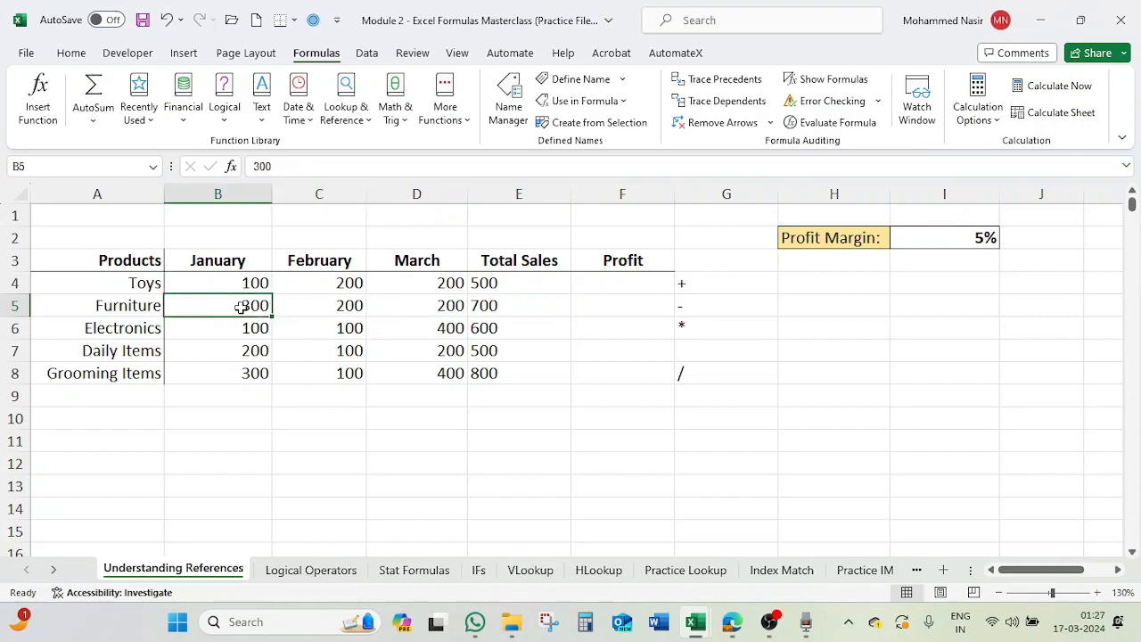
# Copy the Toys Total Sales formula from E4 into the empty cell E13
pyautogui.click(516, 281)
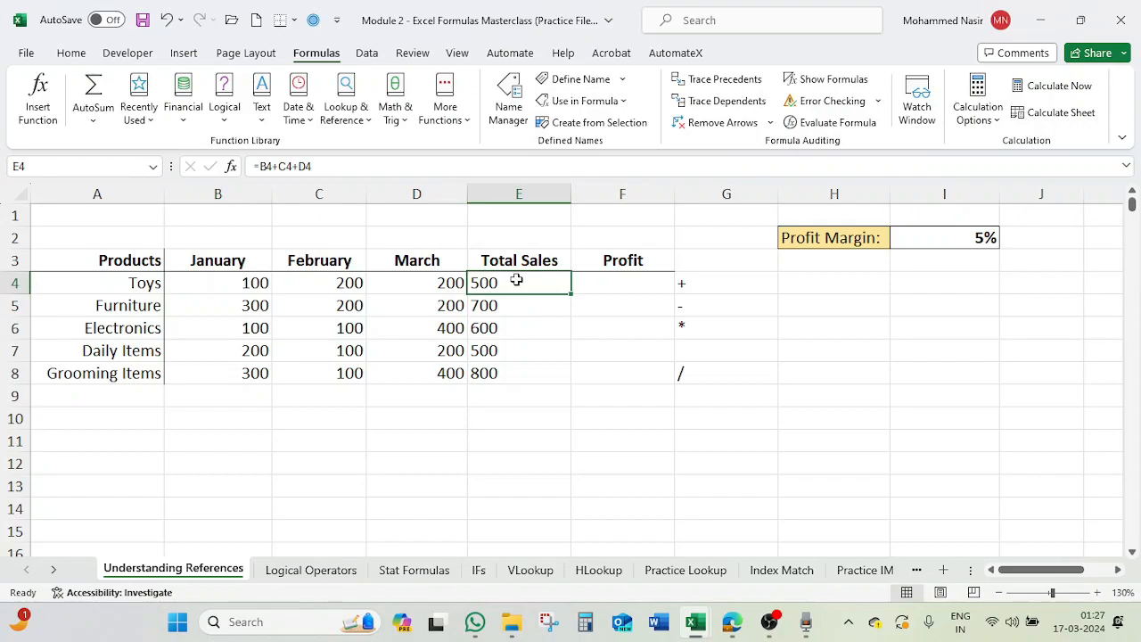
pyautogui.hotkey('ctrl', 'c')
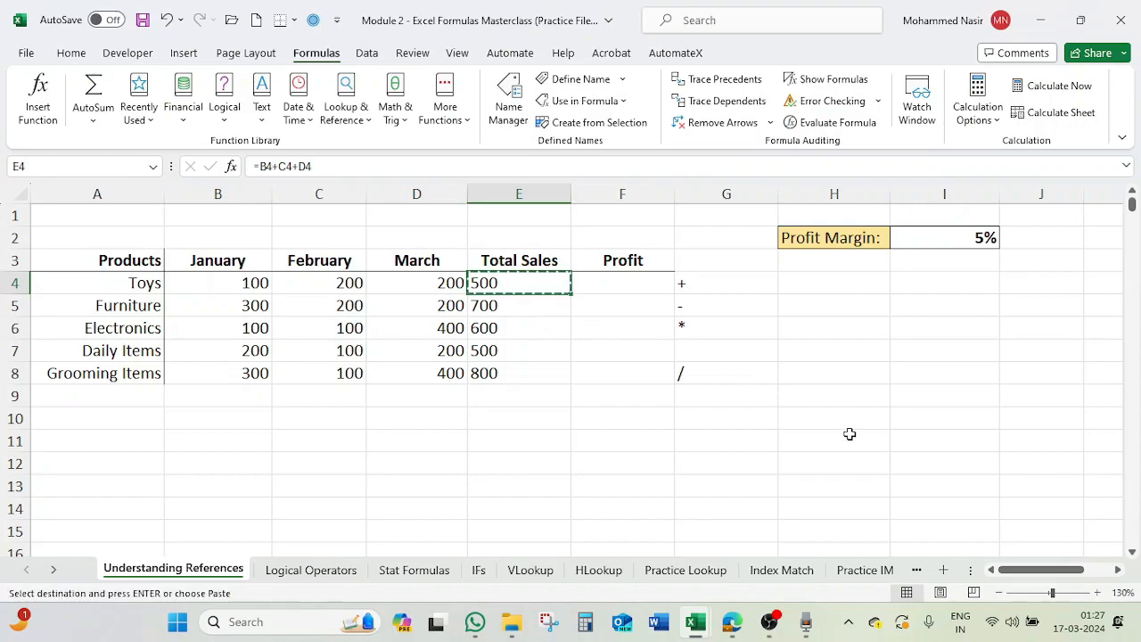
pyautogui.click(442, 488)
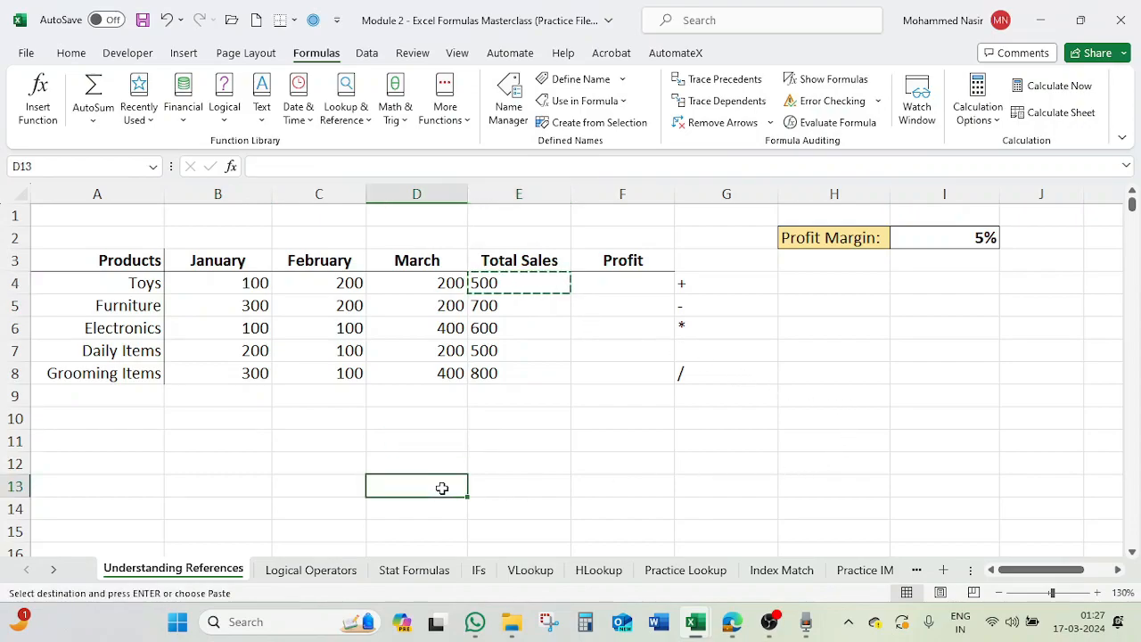
pyautogui.click(512, 481)
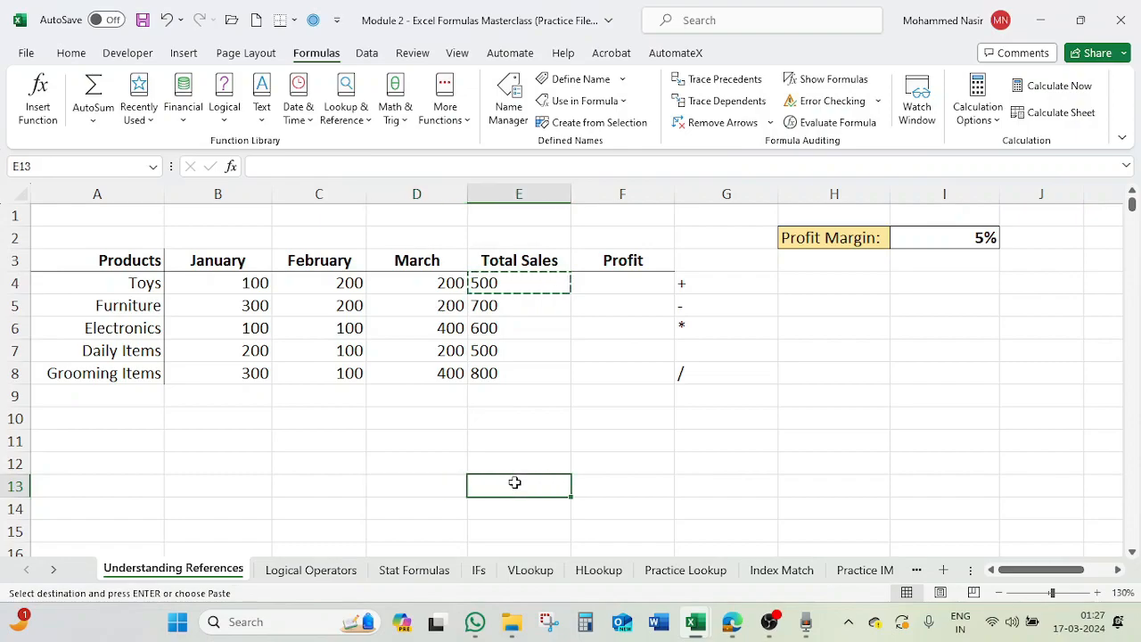
pyautogui.press('Return')
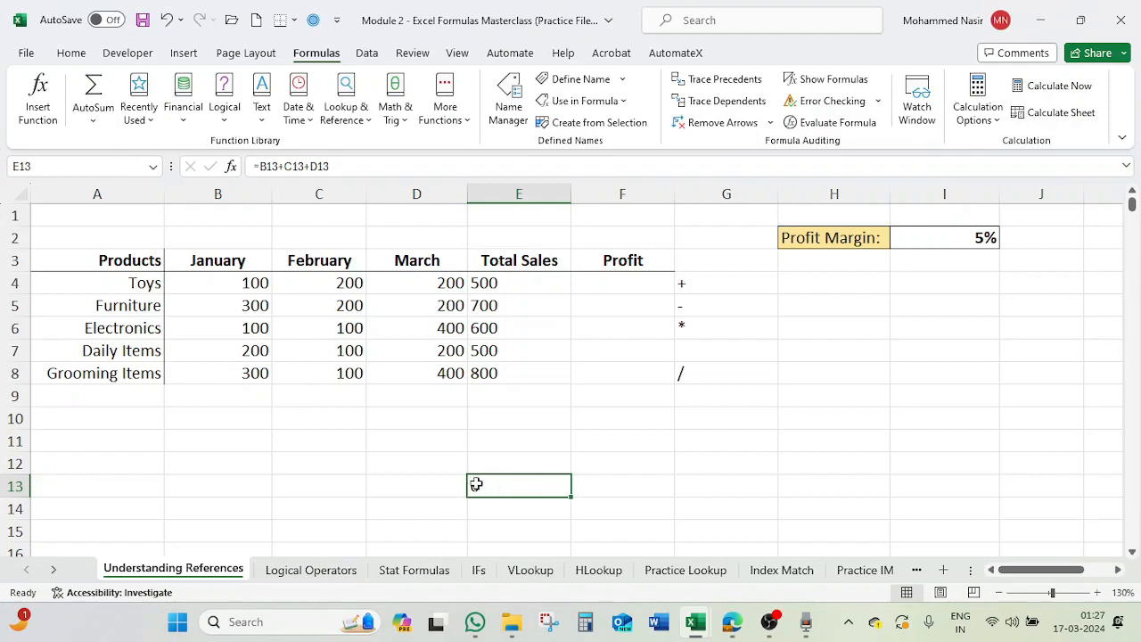
# Inspect the cell references of the copied formula in E13, and delete that test formula
pyautogui.doubleClick(488, 483)
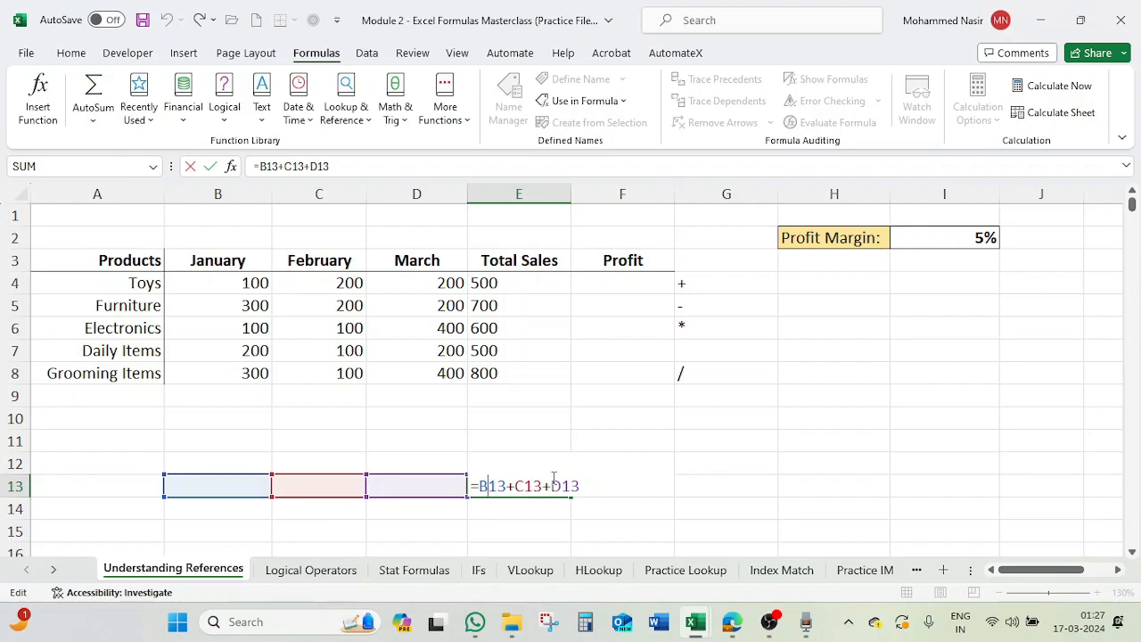
pyautogui.press('Return')
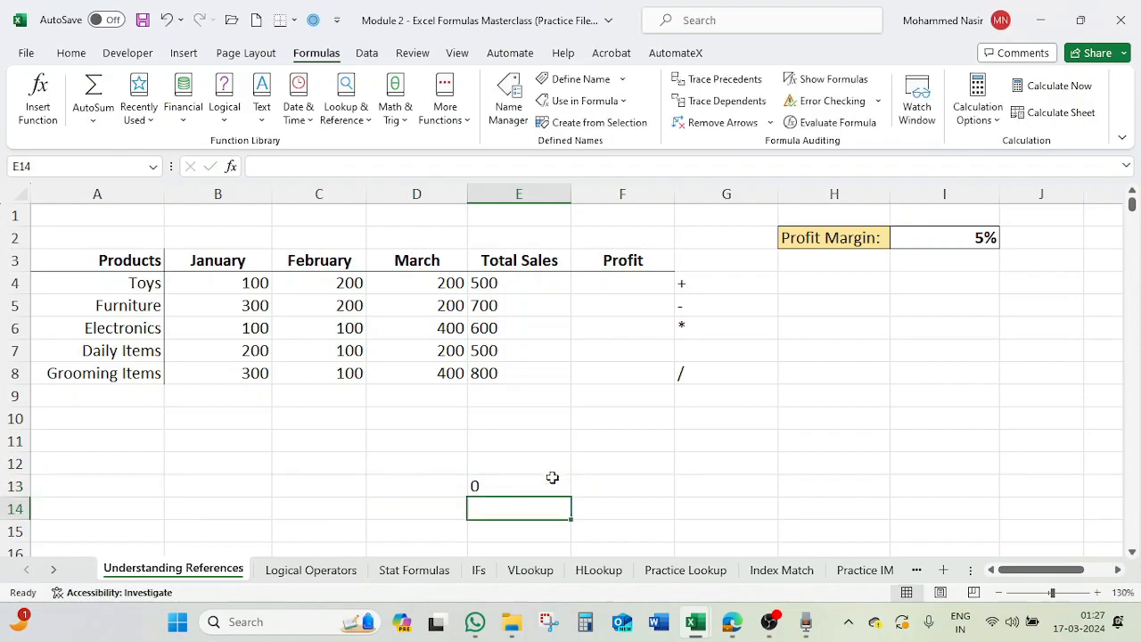
pyautogui.click(527, 489)
pyautogui.press('Delete')
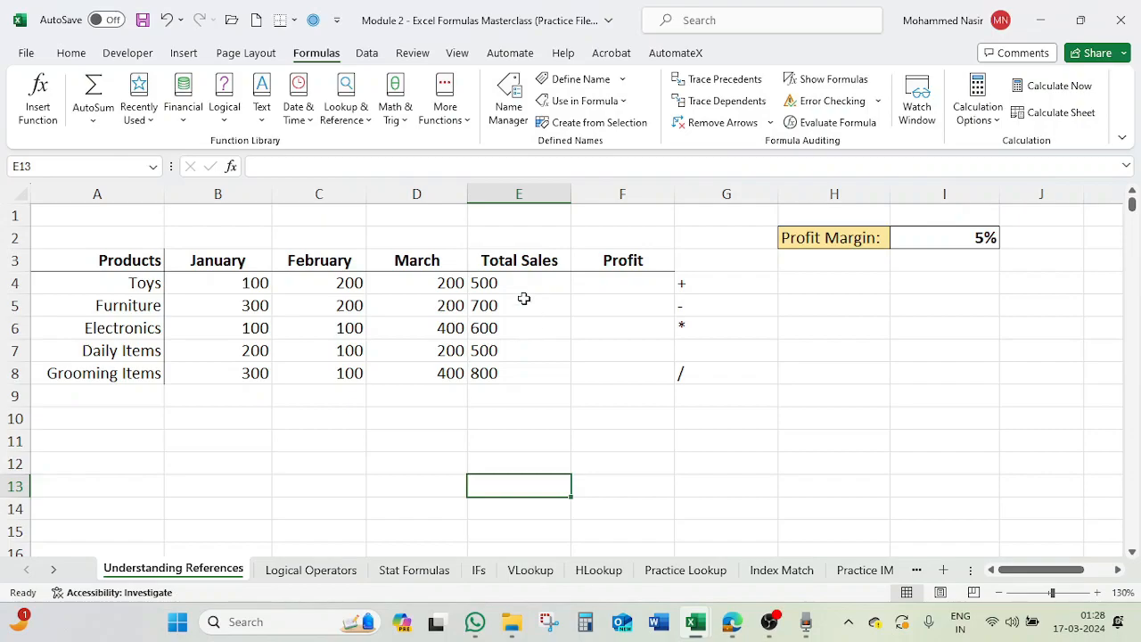
# Retrace the Toys total's source cells D4, C4 and B4, and fill the E4 formula down through E8 again
pyautogui.click(525, 286)
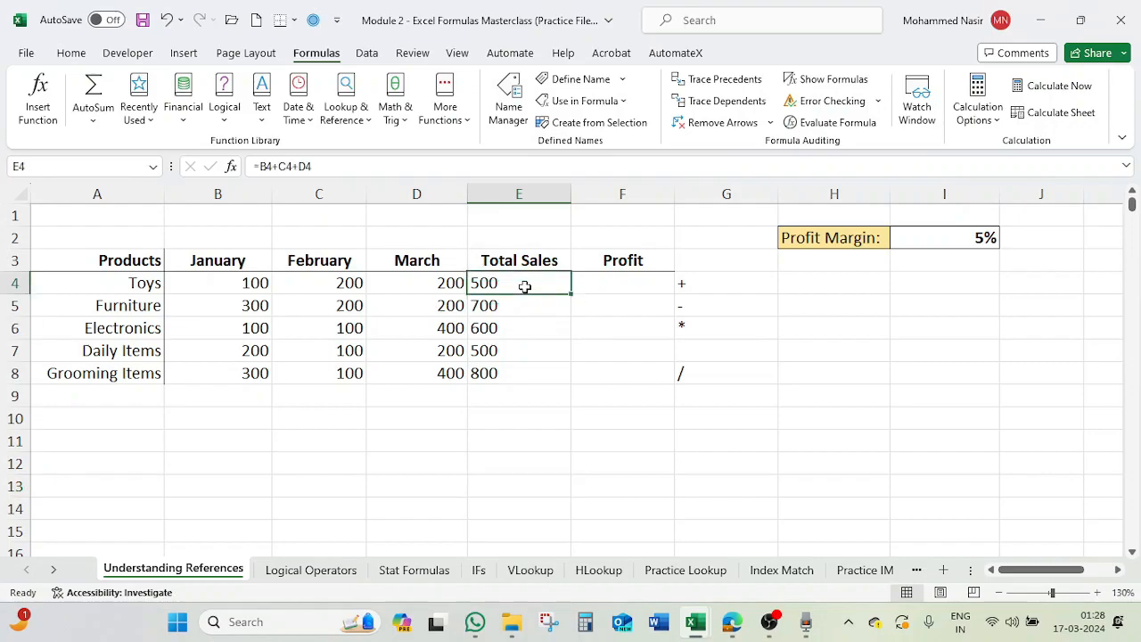
pyautogui.click(437, 287)
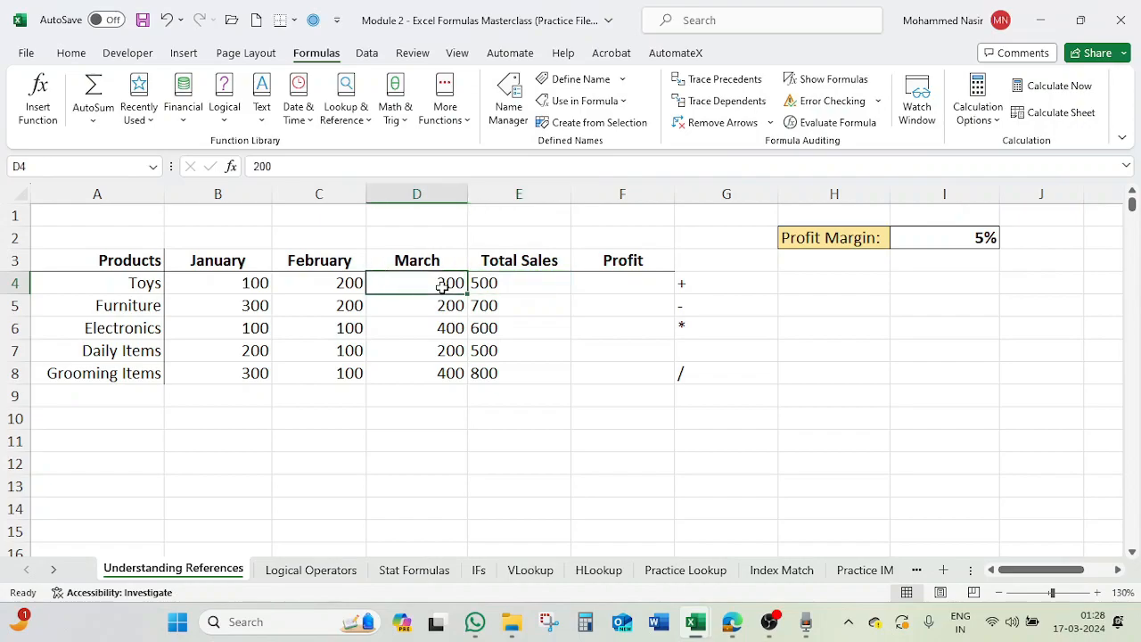
pyautogui.click(339, 288)
pyautogui.click(251, 283)
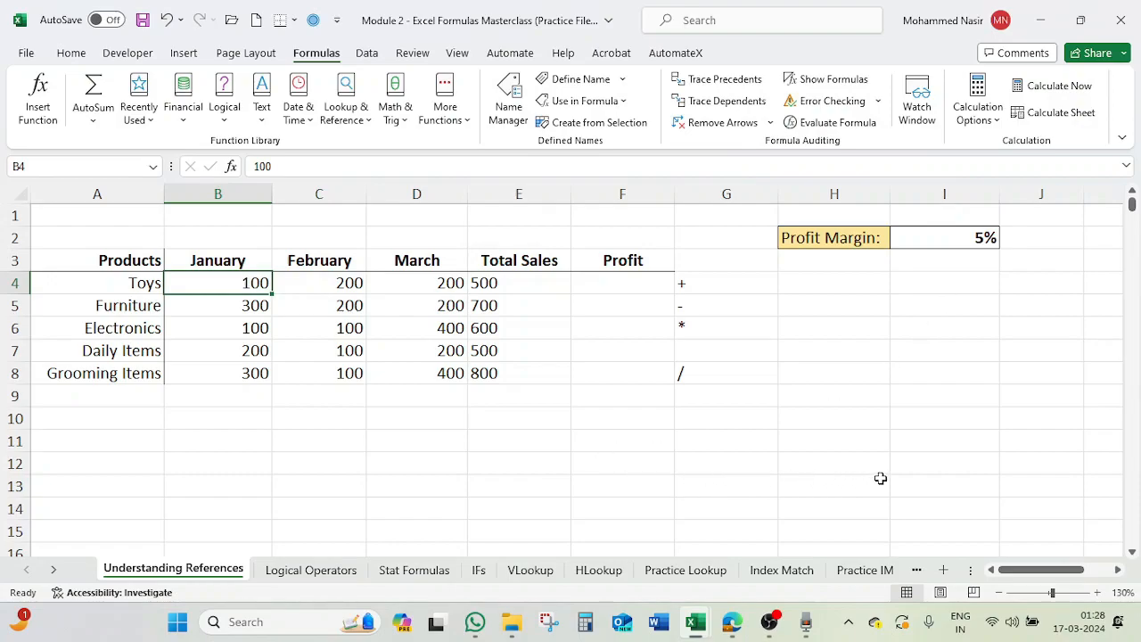
pyautogui.click(515, 283)
pyautogui.moveTo(570, 295); pyautogui.dragTo(576, 391)
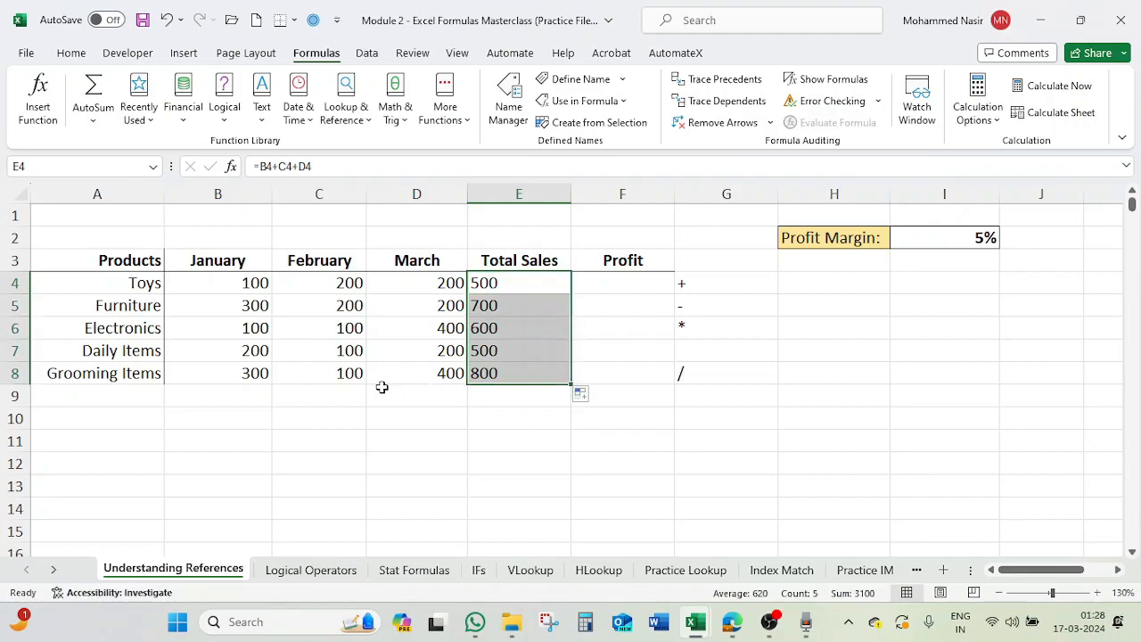
# Calculate the Toys profit in F4 by multiplying Total Sales by the profit margin with the formula =E4*I2
pyautogui.click(613, 284)
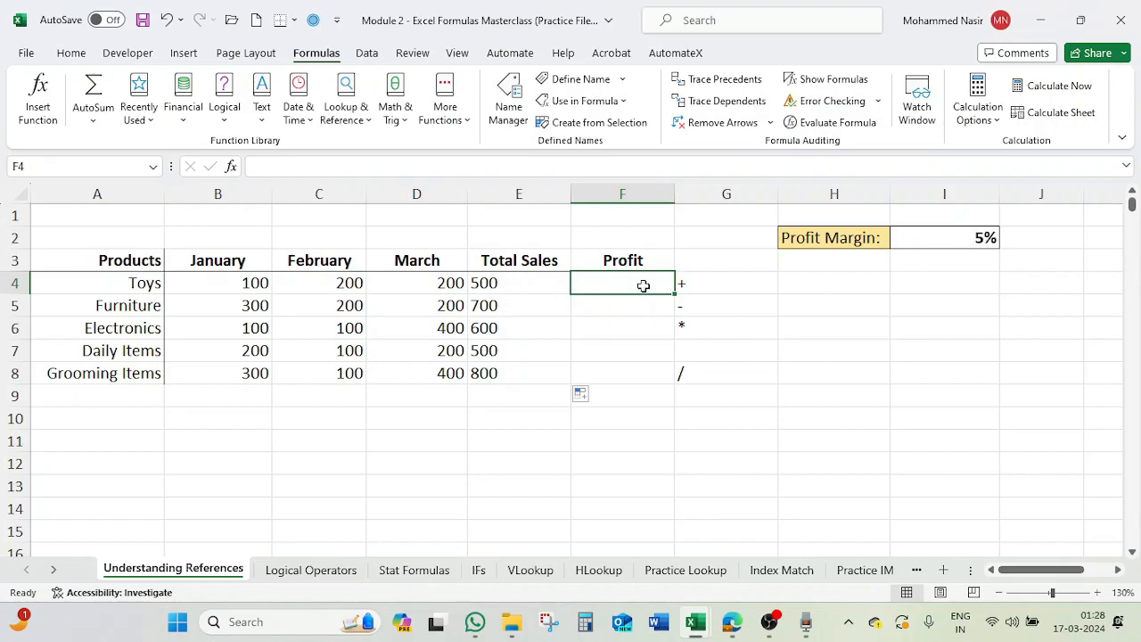
pyautogui.write('=')
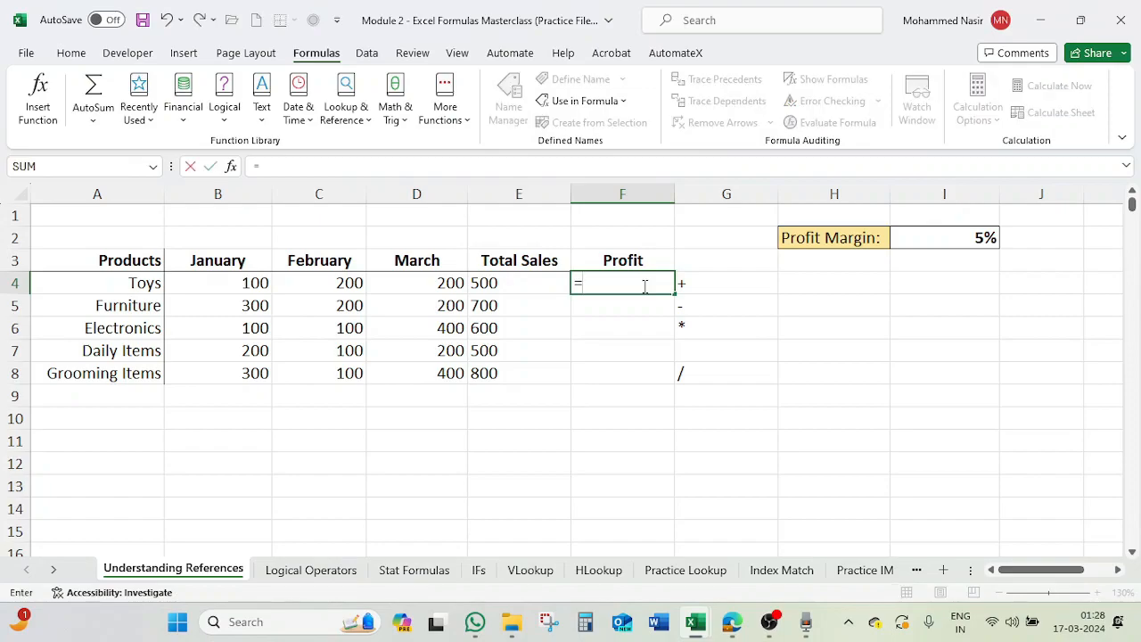
pyautogui.click(530, 283)
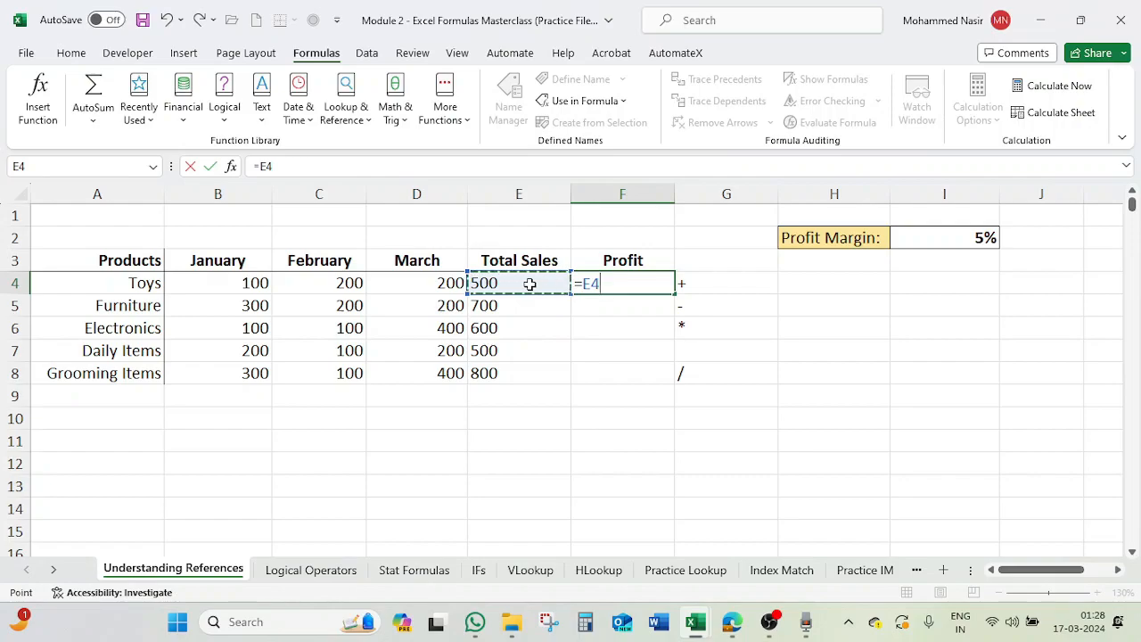
pyautogui.write('*')
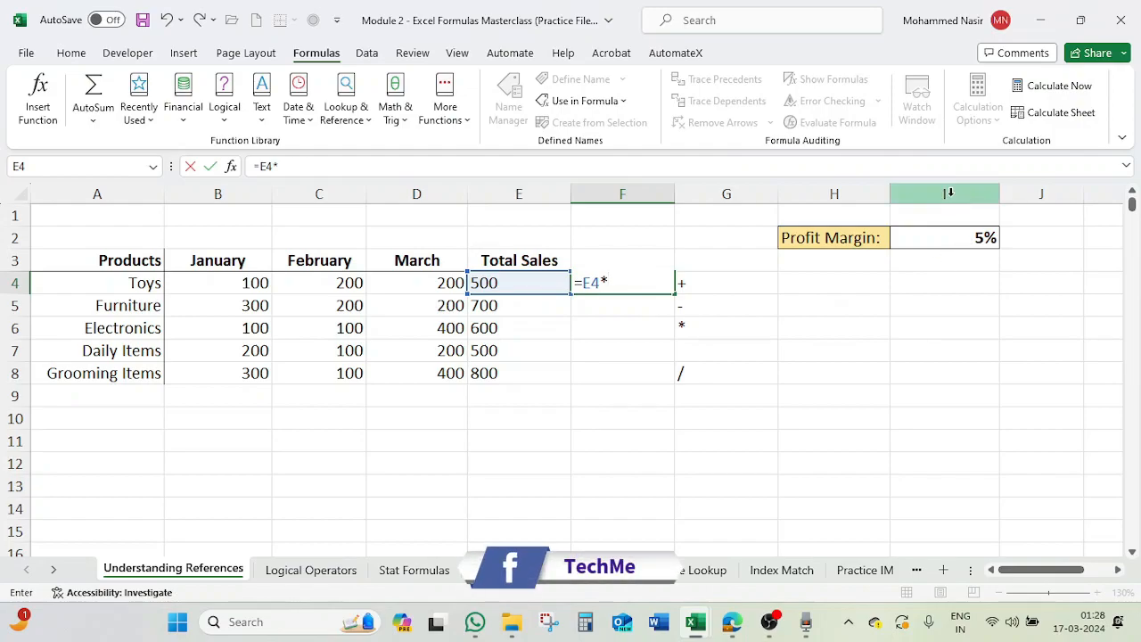
pyautogui.click(962, 240)
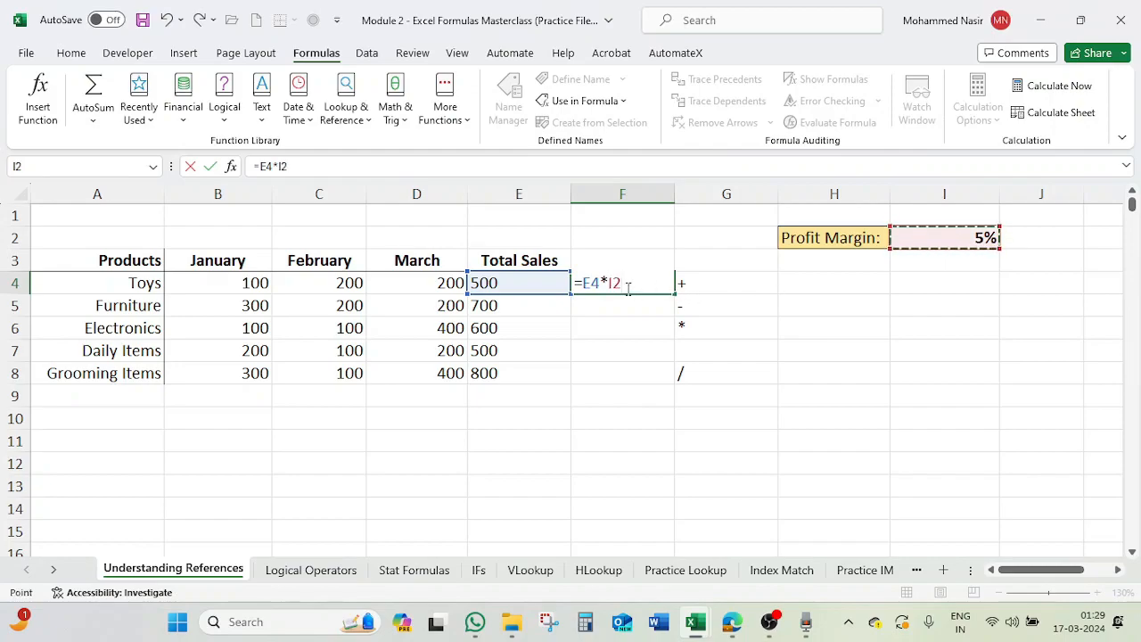
pyautogui.press('Return')
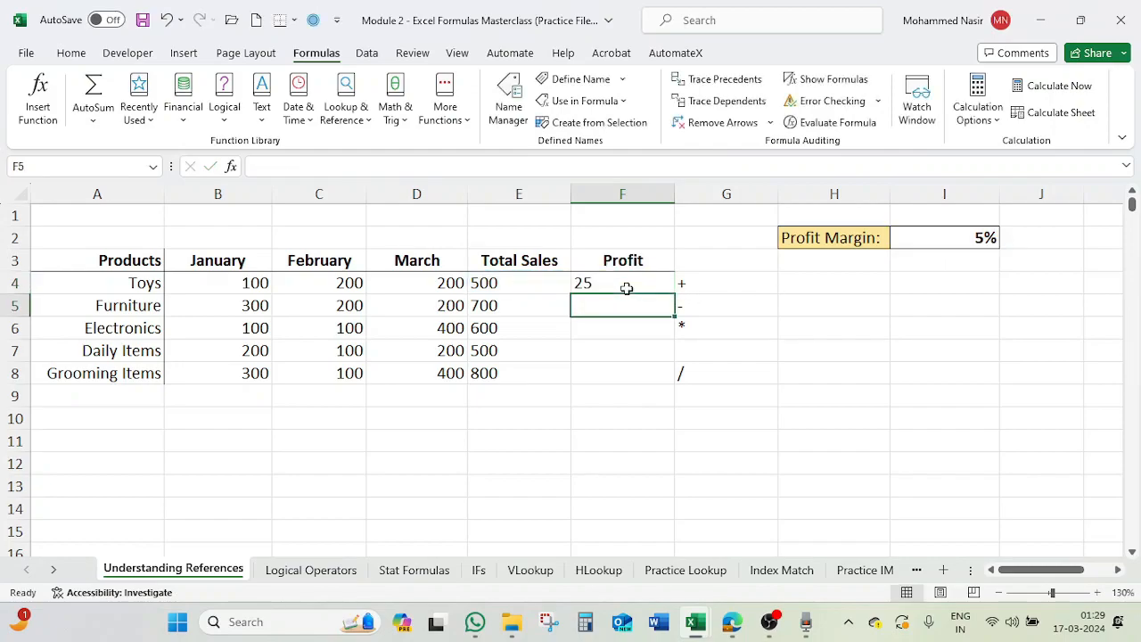
# Fill the Toys Profit formula from F4 down through F8 for the remaining products
pyautogui.click(627, 282)
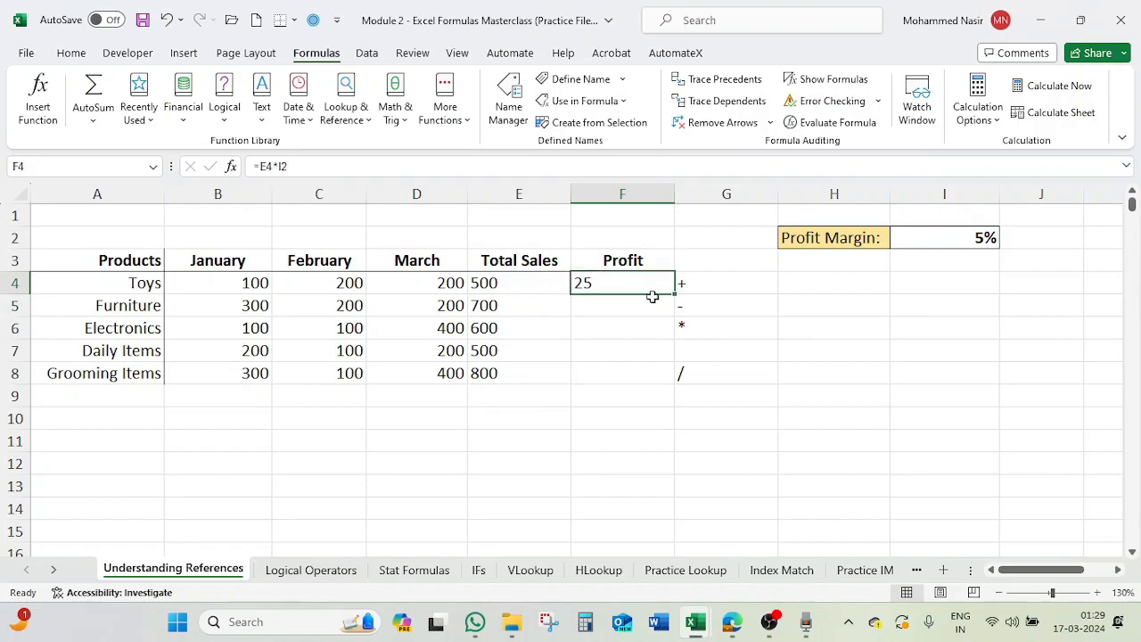
pyautogui.click(540, 286)
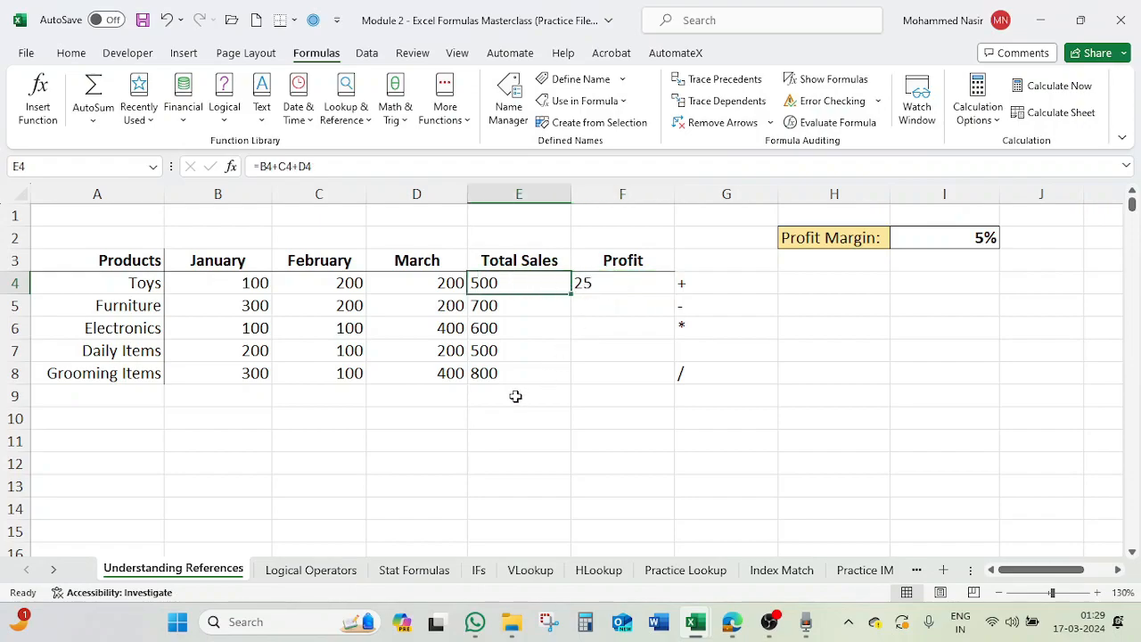
pyautogui.click(642, 280)
pyautogui.moveTo(675, 298); pyautogui.dragTo(677, 373)
# Examine the filled Profit formulas in F5 through F8, and trace the Toys Profit formula in F4 to its sources E4 and I2
pyautogui.click(621, 309)
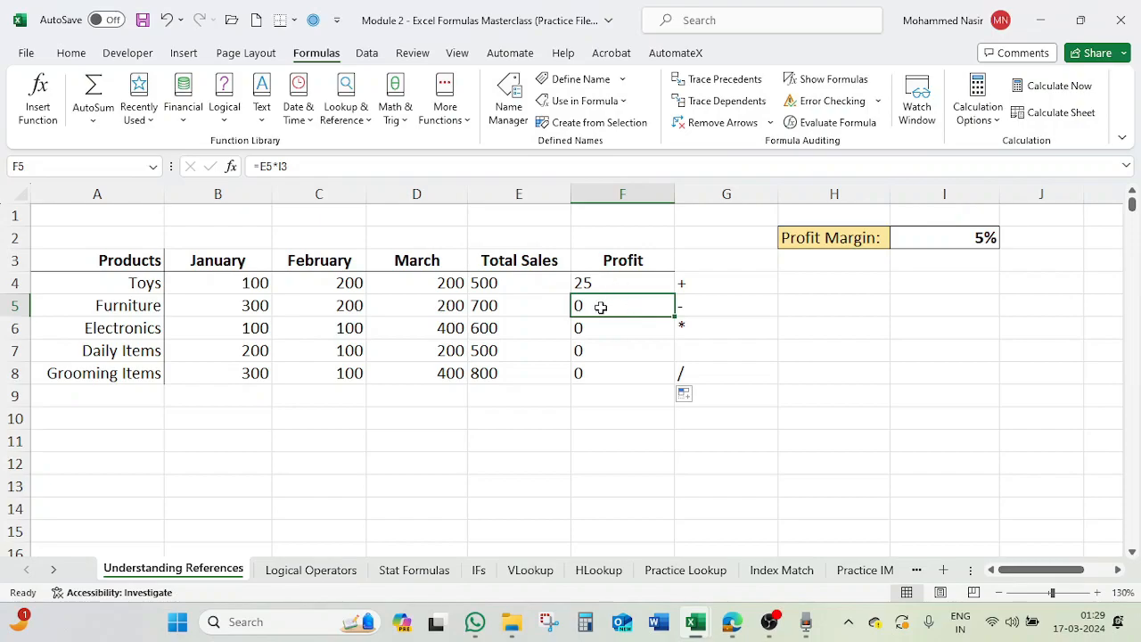
pyautogui.click(596, 328)
pyautogui.click(595, 351)
pyautogui.click(596, 371)
pyautogui.click(606, 283)
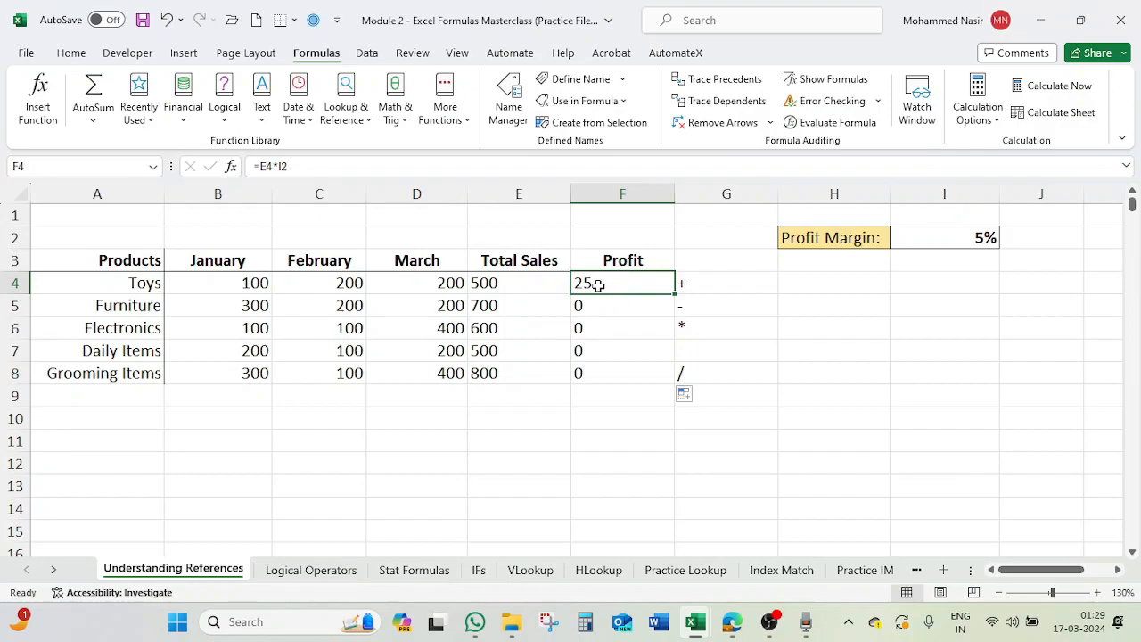
pyautogui.click(508, 287)
pyautogui.click(981, 239)
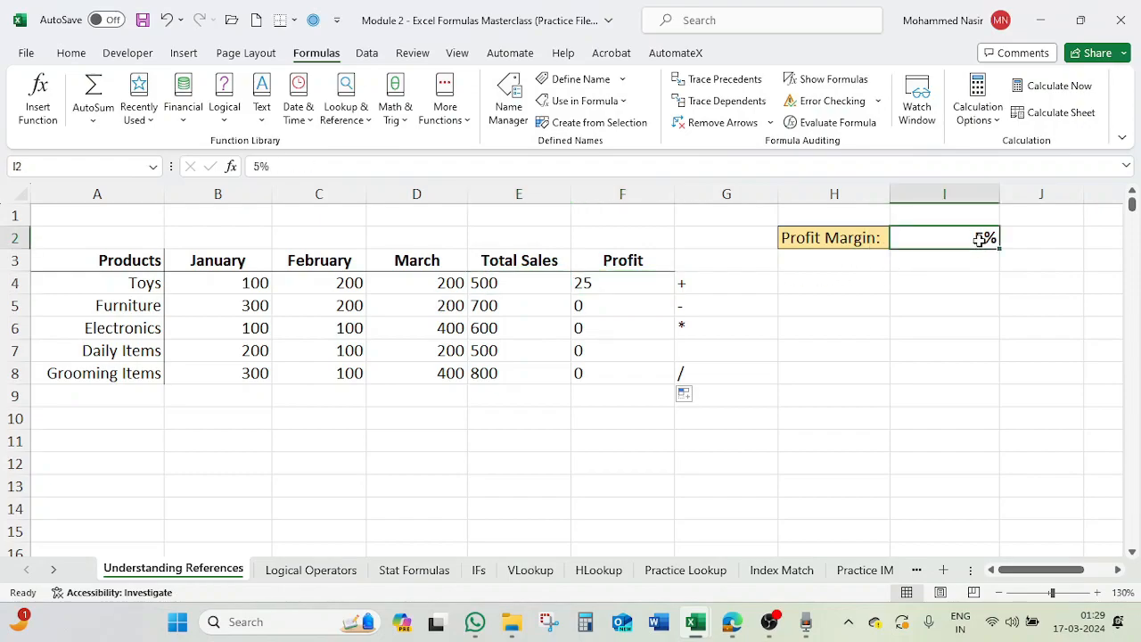
# Compare the Profit formulas in F4 and F5, and inspect which cells the Furniture formula references
pyautogui.click(596, 283)
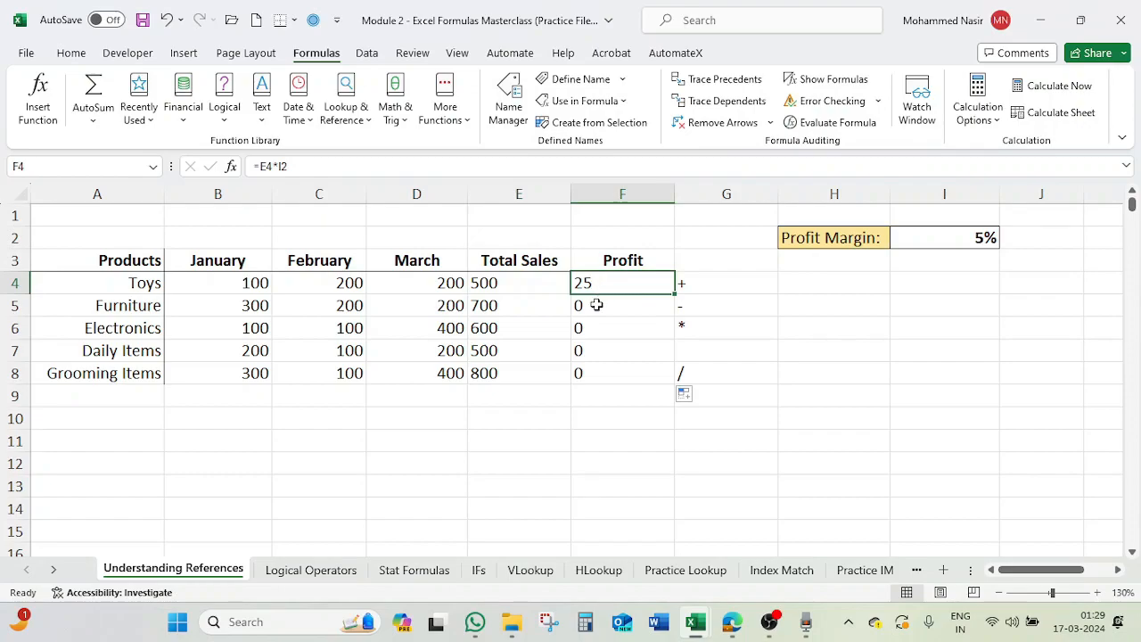
pyautogui.click(597, 305)
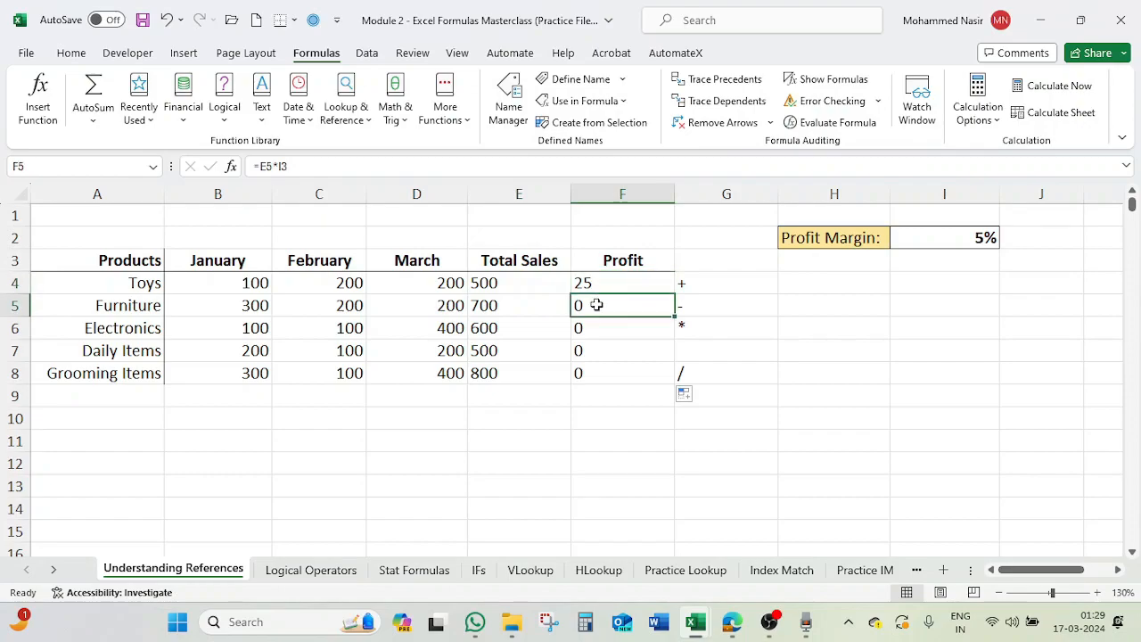
pyautogui.doubleClick(596, 304)
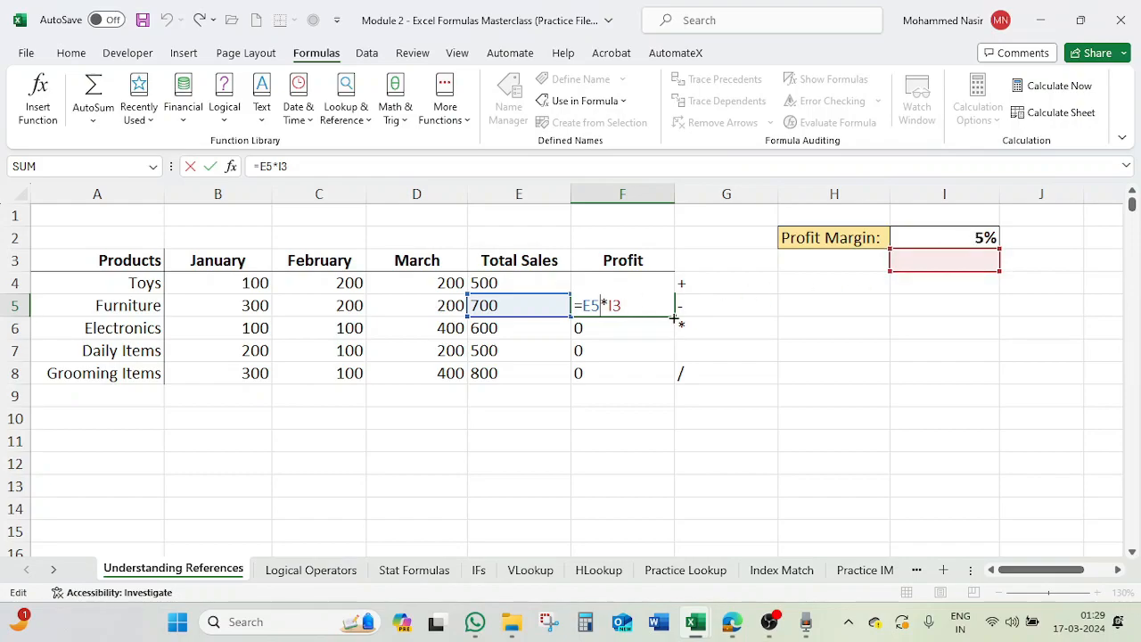
pyautogui.press('Return')
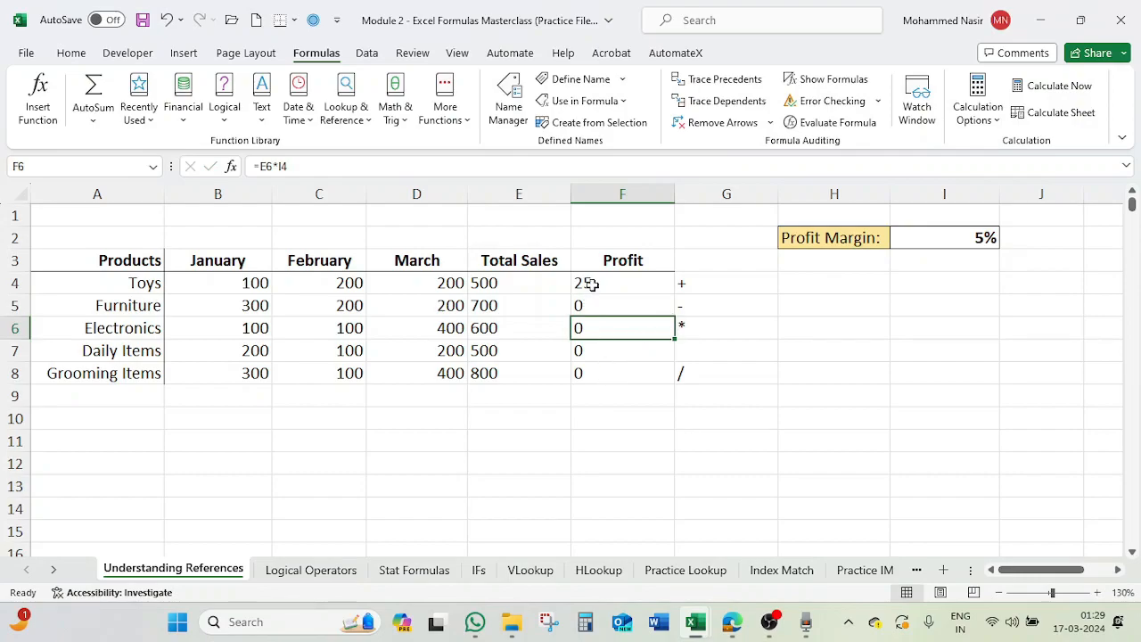
# Inspect the Grooming Items Profit formula's references in F8, and check the cells I3 through I6 below the profit margin
pyautogui.doubleClick(599, 374)
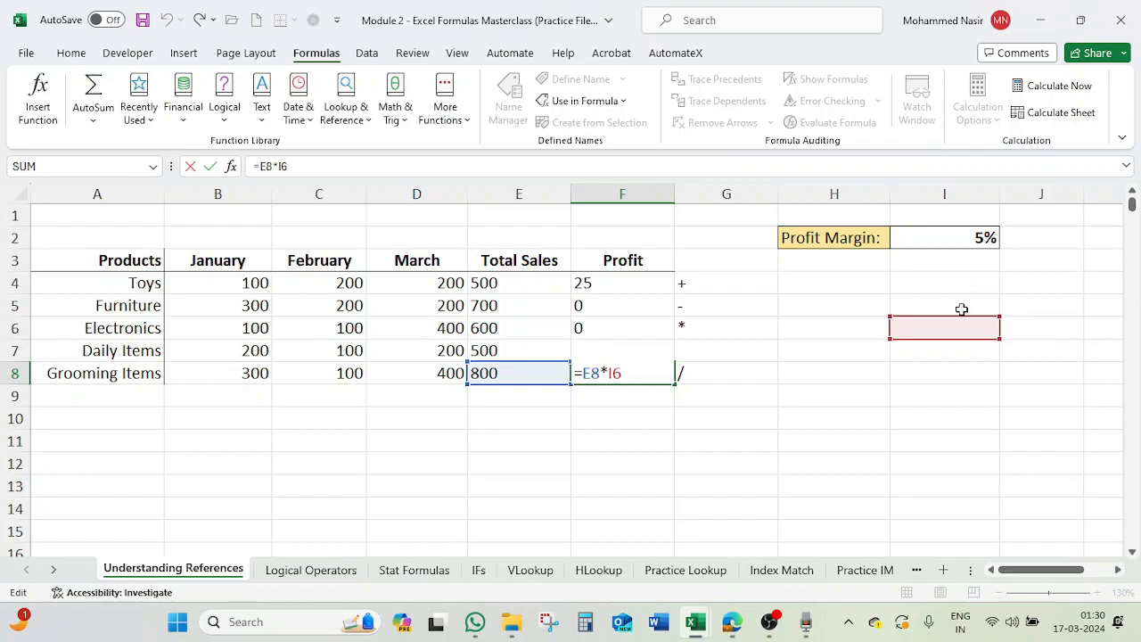
pyautogui.press('Return')
pyautogui.click(981, 258)
pyautogui.click(982, 283)
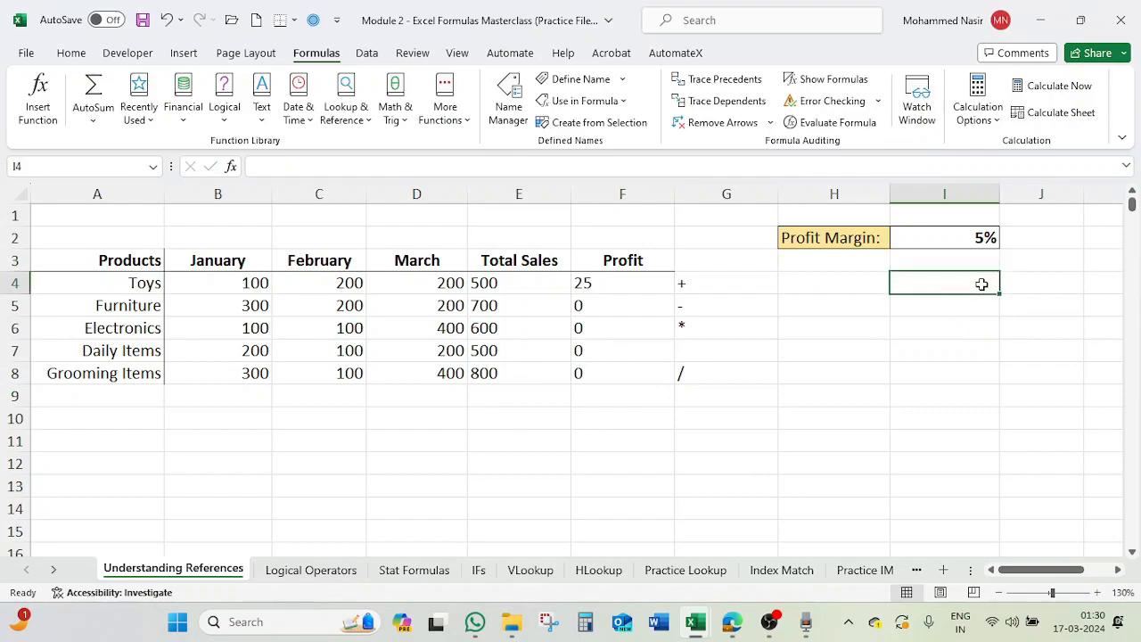
pyautogui.click(975, 309)
pyautogui.click(971, 327)
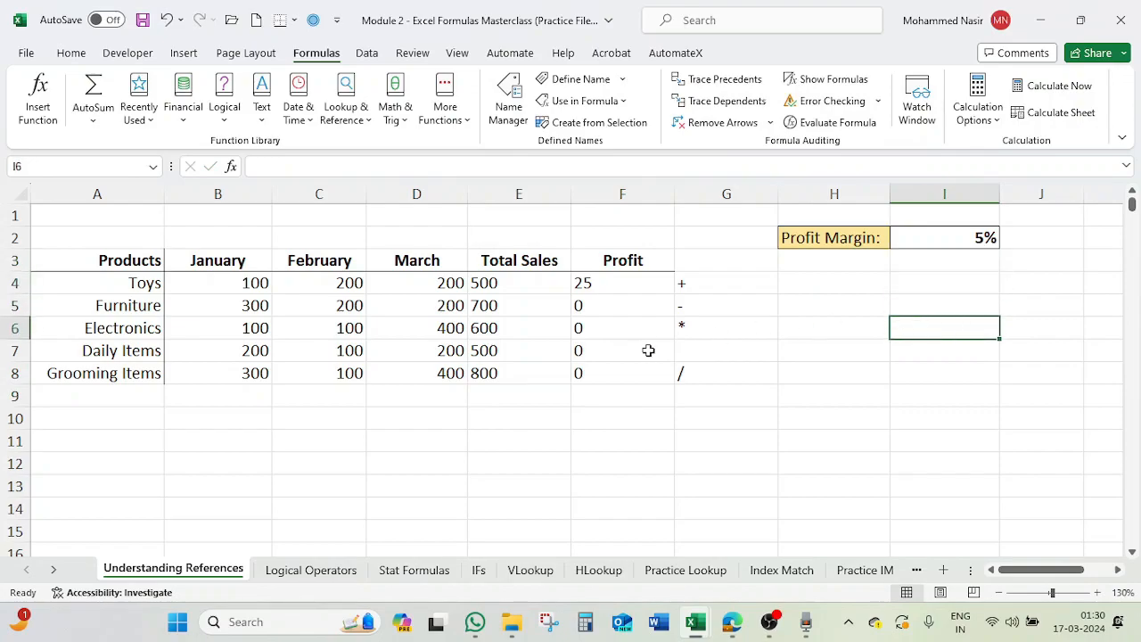
pyautogui.click(601, 375)
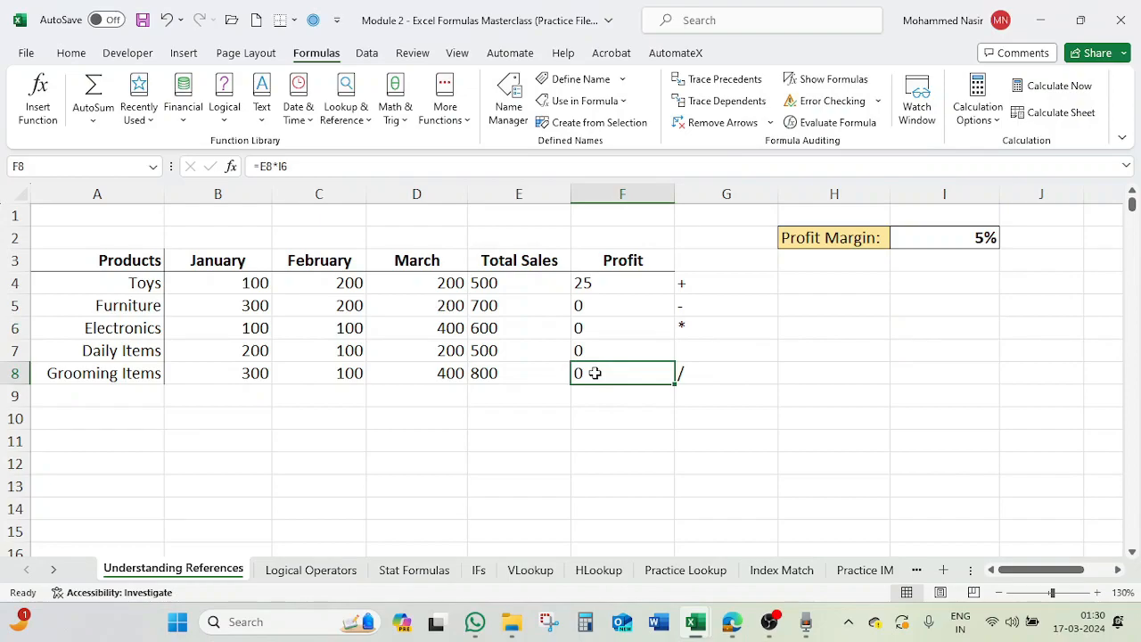
# Check the Furniture Profit formula in F5 against the profit margin cell I2 it should refer to
pyautogui.click(606, 305)
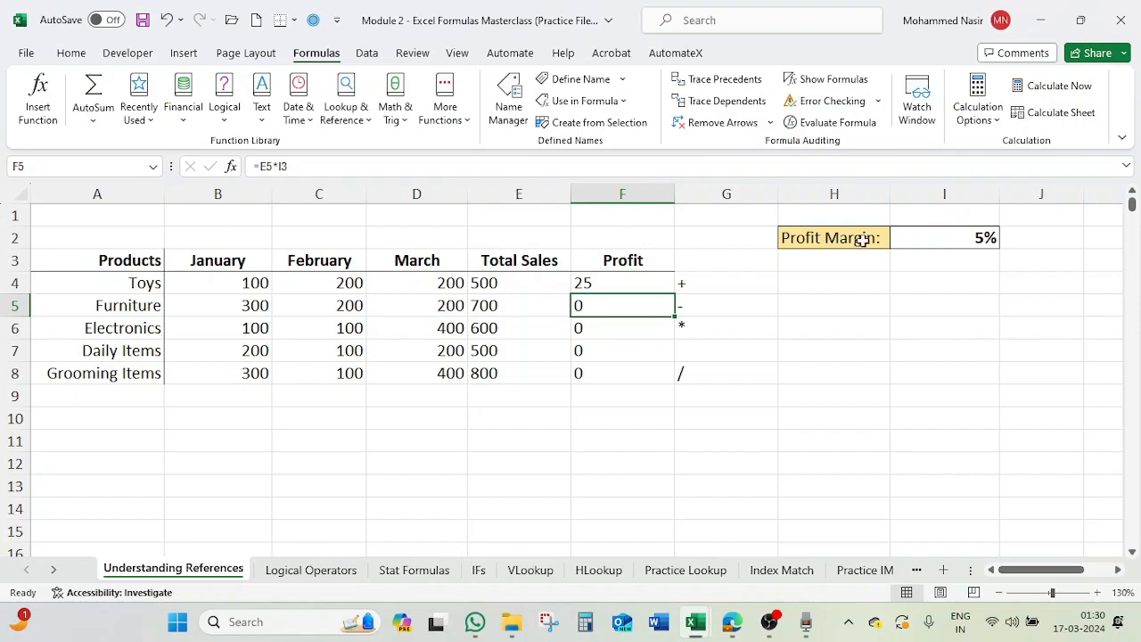
pyautogui.click(952, 240)
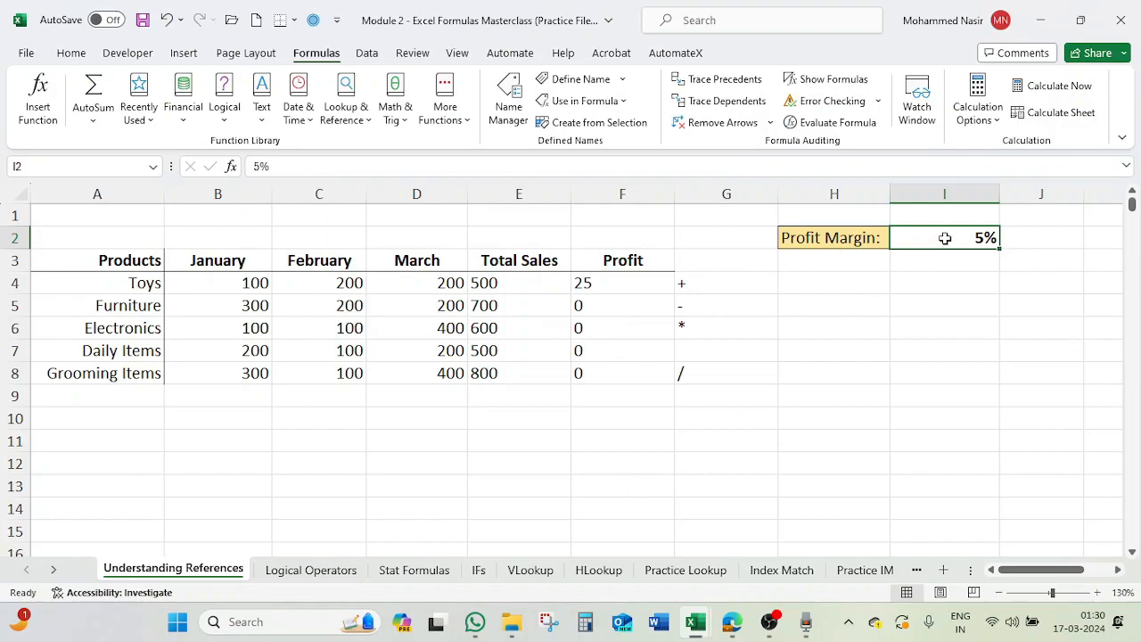
pyautogui.click(600, 306)
# Make the profit margin reference in F4 absolute so the formula is =E4*$I$2, and fill it down through F8
pyautogui.click(607, 283)
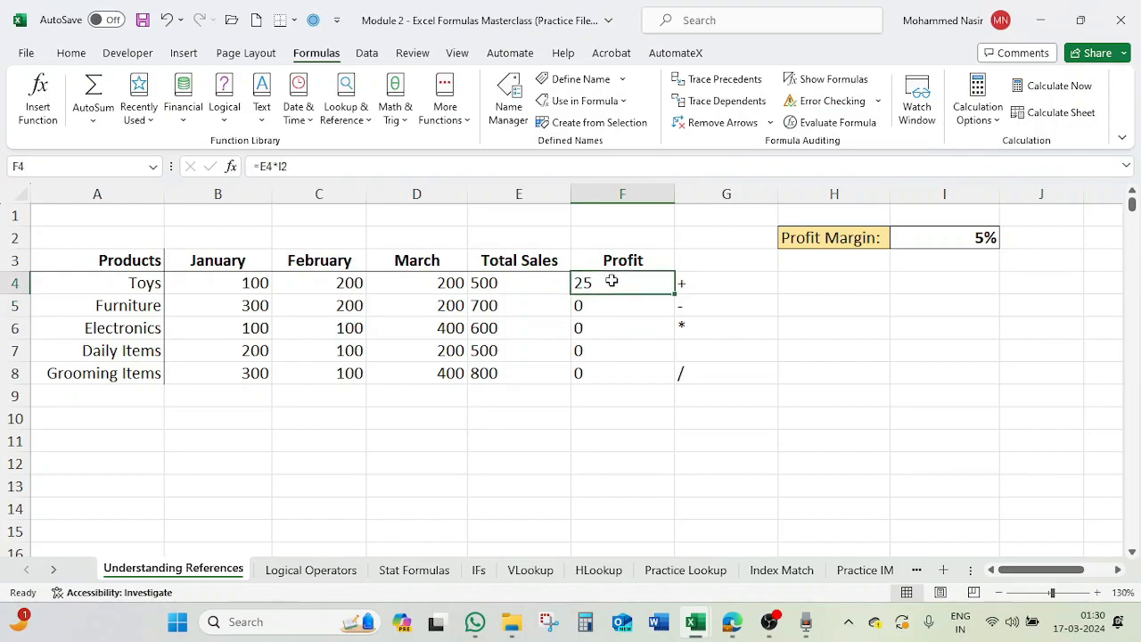
pyautogui.doubleClick(607, 283)
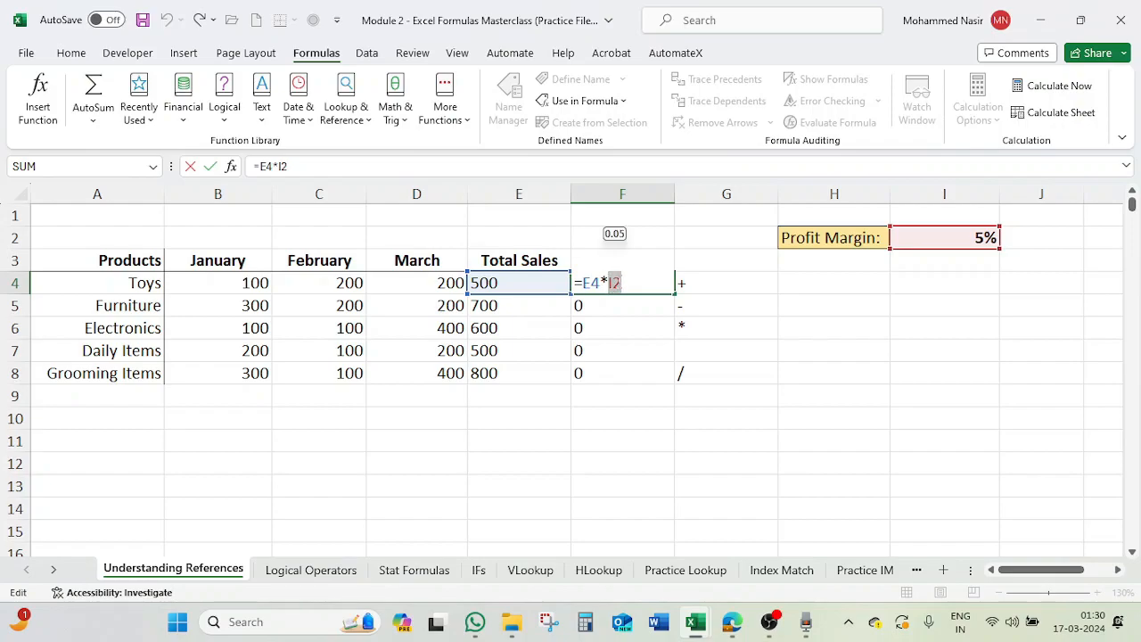
pyautogui.click(625, 283)
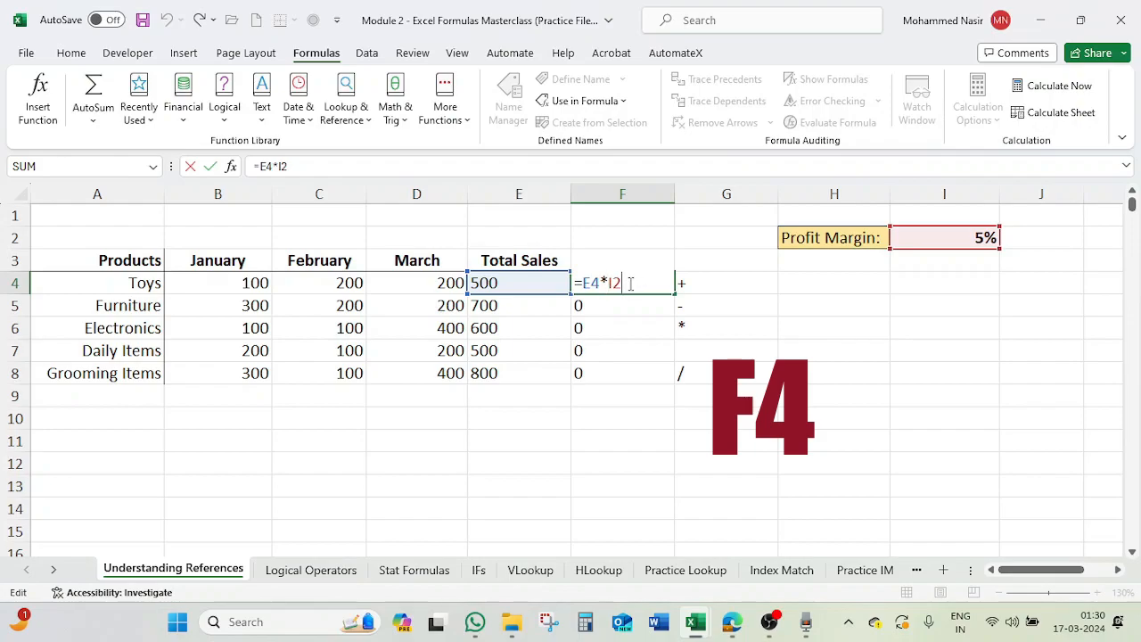
pyautogui.press('F4')
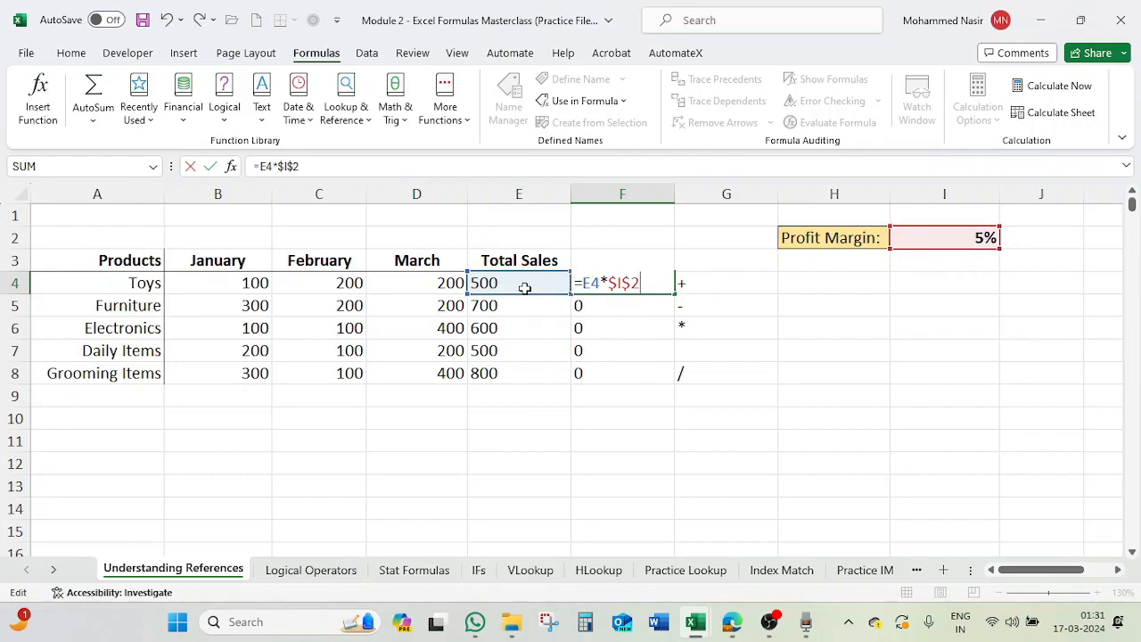
pyautogui.press('Return')
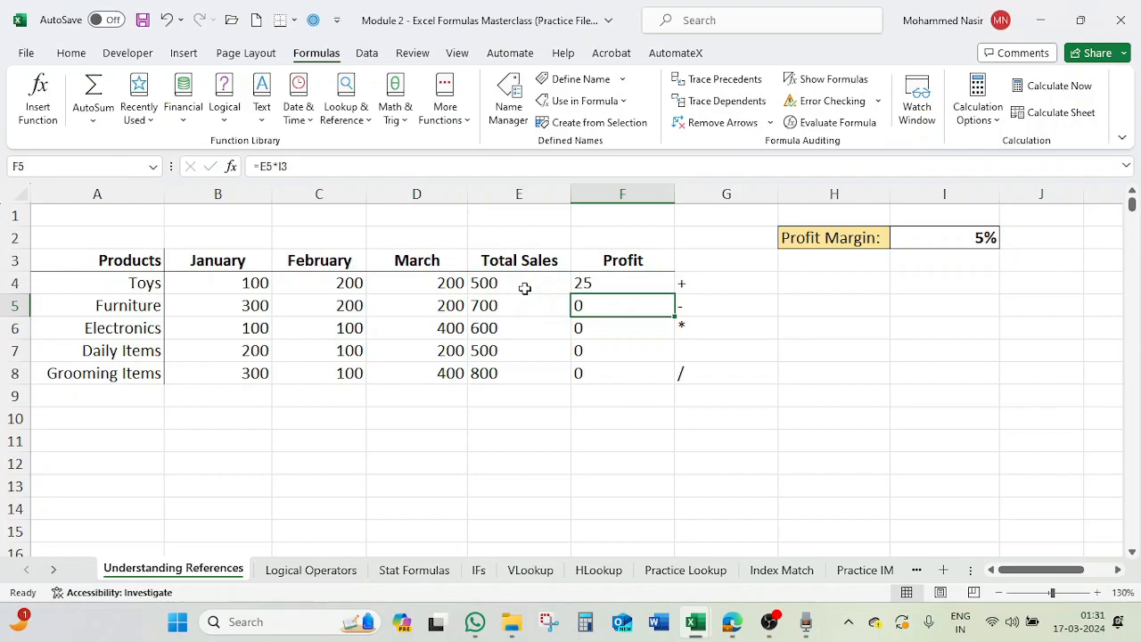
pyautogui.click(608, 284)
pyautogui.moveTo(674, 293); pyautogui.dragTo(671, 374)
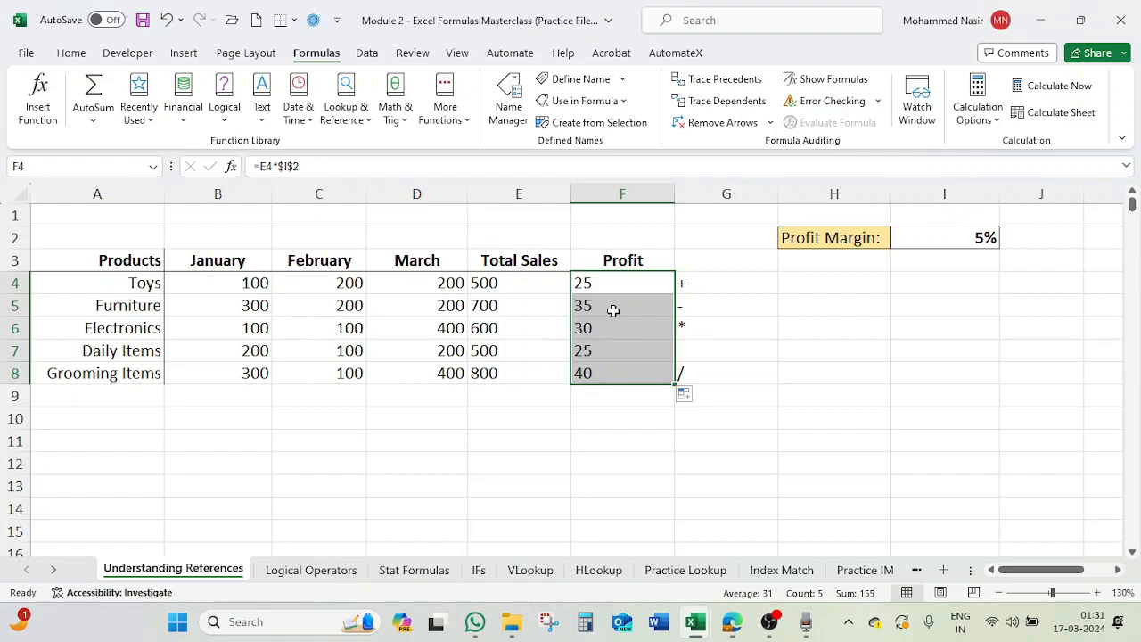
# Inspect which cells the Furniture Profit formula in F5 references, and compare with the Toys Profit formula in F4
pyautogui.click(613, 306)
pyautogui.doubleClick(613, 307)
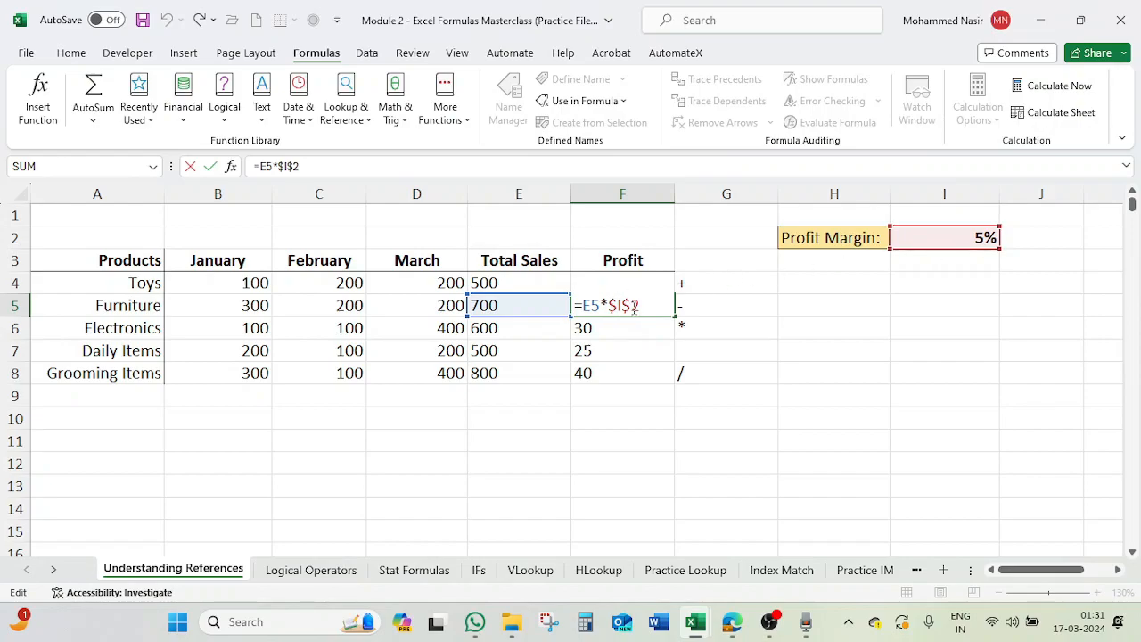
pyautogui.press('Return')
pyautogui.click(599, 279)
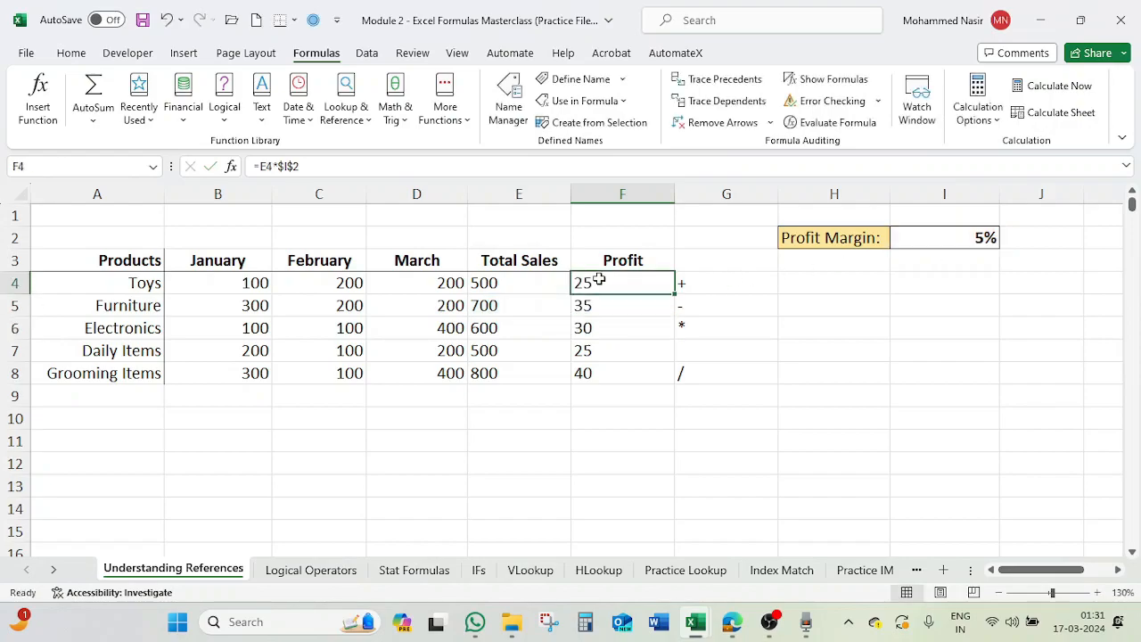
pyautogui.doubleClick(599, 280)
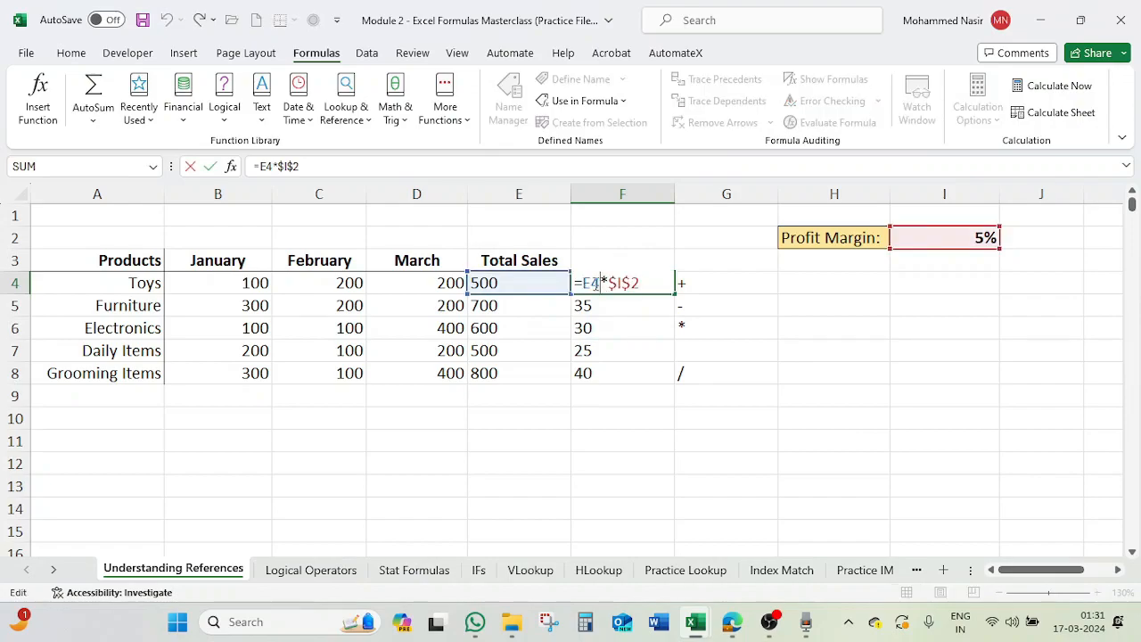
# Examine the references in the Profit formulas from F5 down to F8, and recheck the absolute margin reference in F4
pyautogui.click(594, 301)
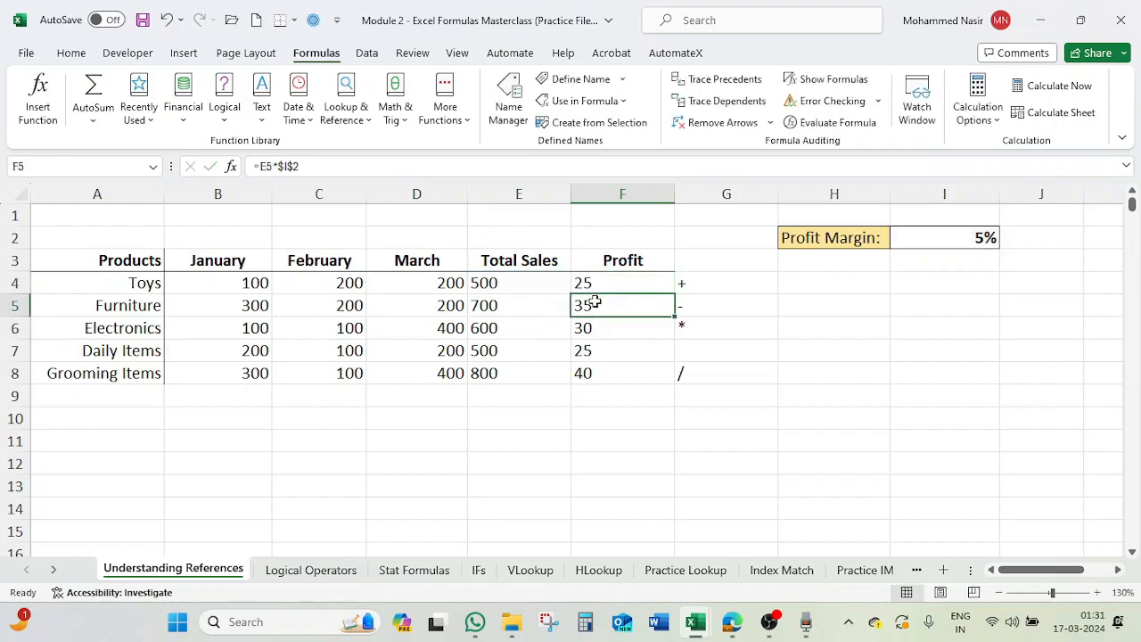
pyautogui.press('Down')
pyautogui.click(272, 166)
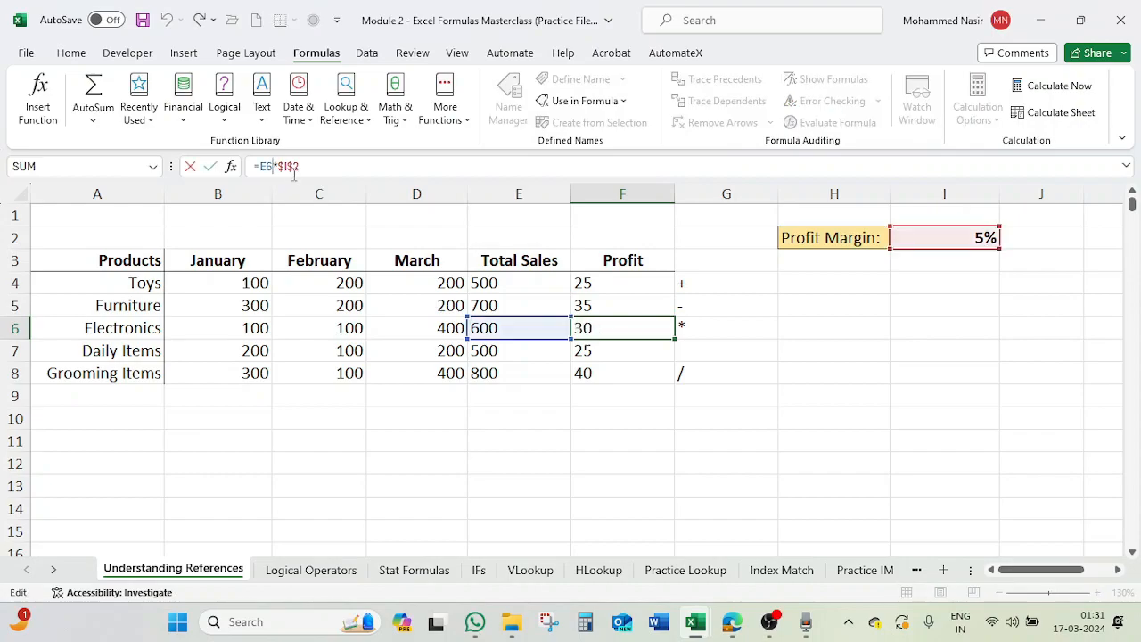
pyautogui.press('Return')
pyautogui.press('Down')
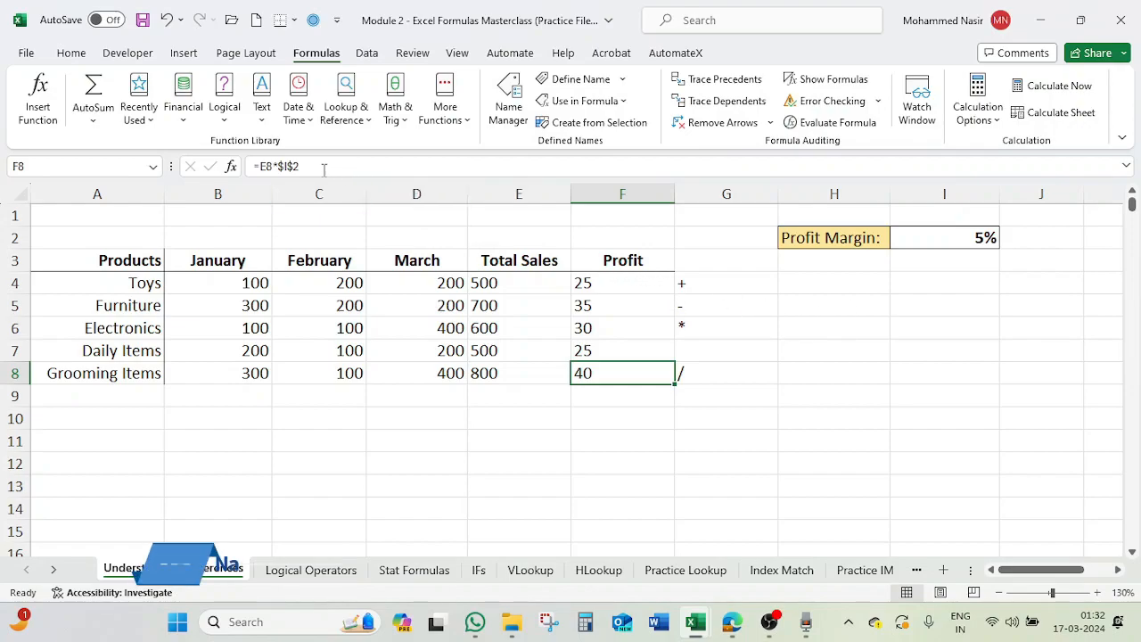
pyautogui.click(616, 283)
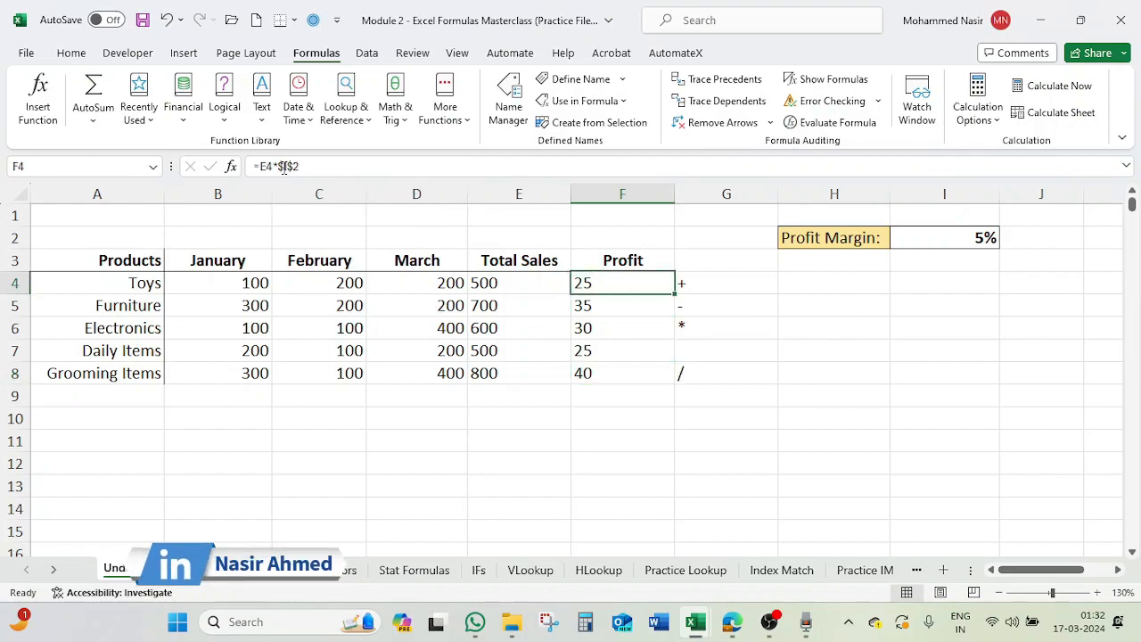
pyautogui.click(512, 211)
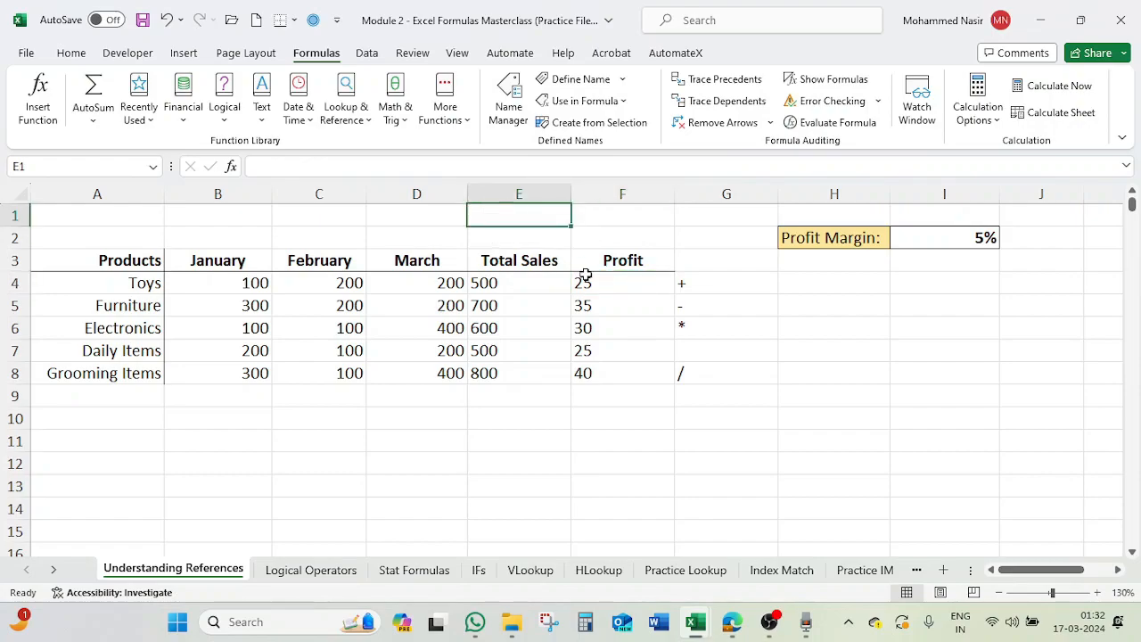
pyautogui.click(596, 281)
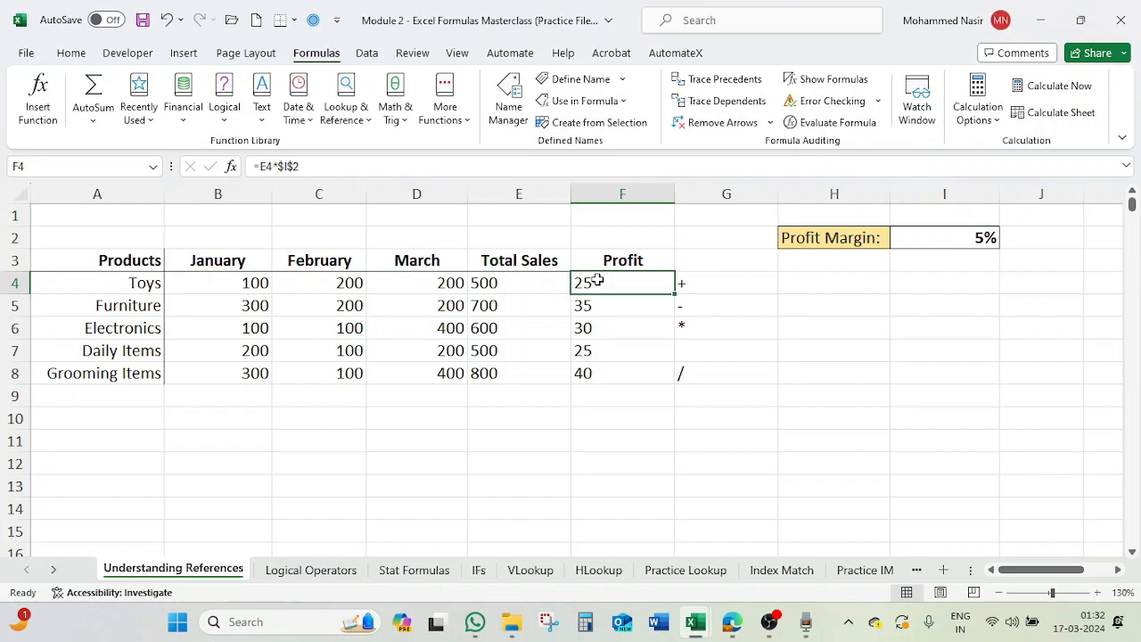